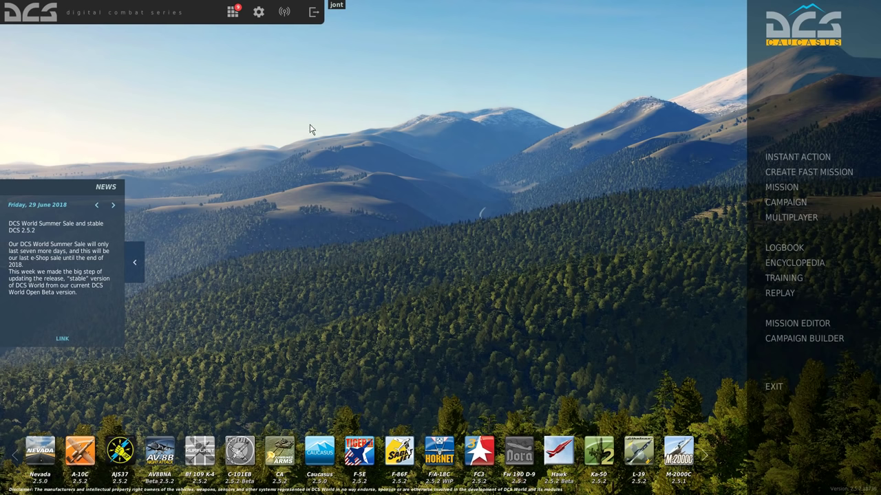
Step: Open the control options and select the Su-27 as the aircraft to configure
click(258, 14)
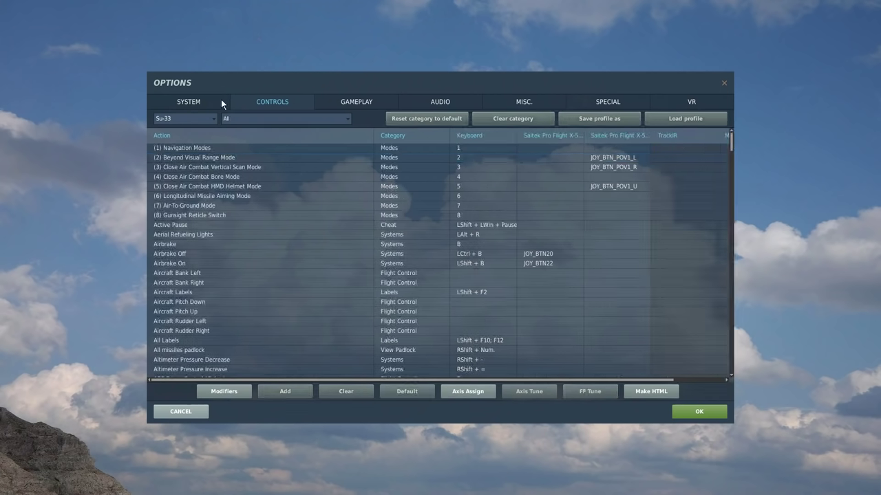
click(206, 101)
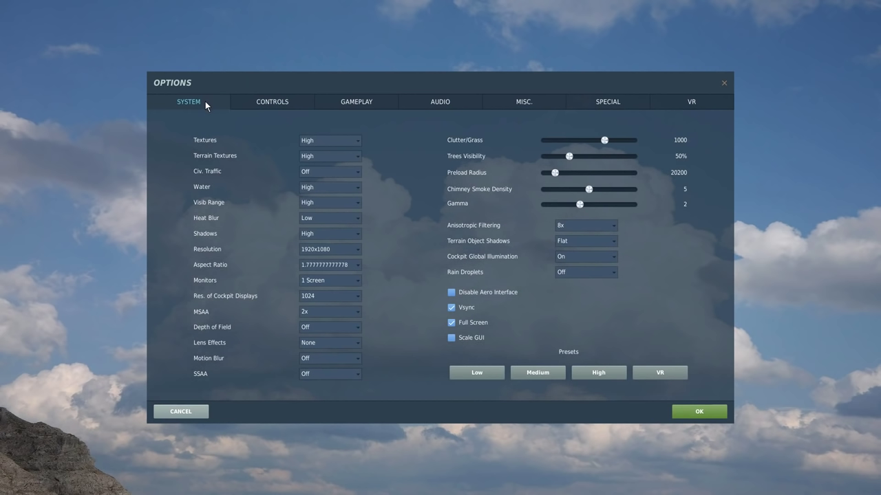
click(269, 101)
click(213, 119)
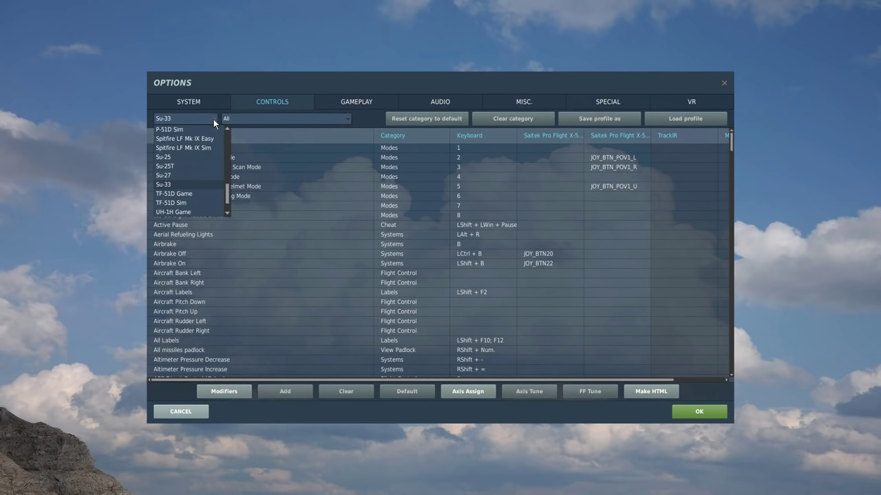
click(169, 175)
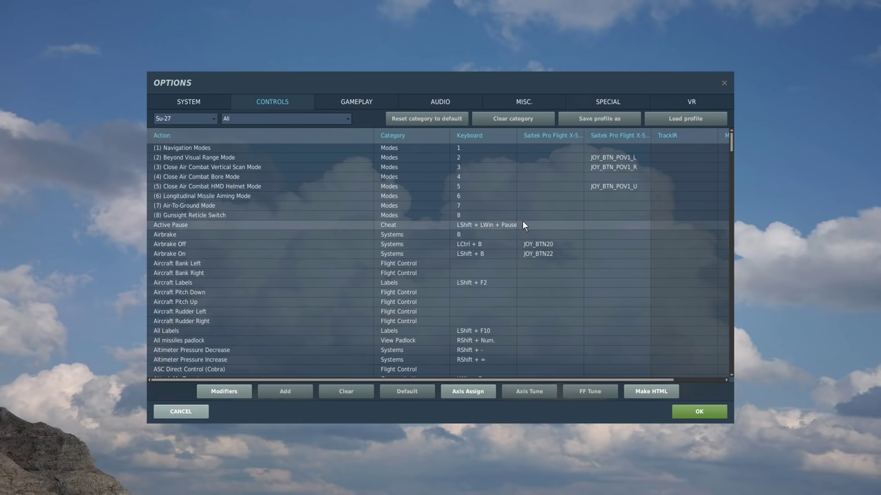
Step: Clear all Su-27 control assignments for both Saitek Pro Flight X-56 devices
click(542, 148)
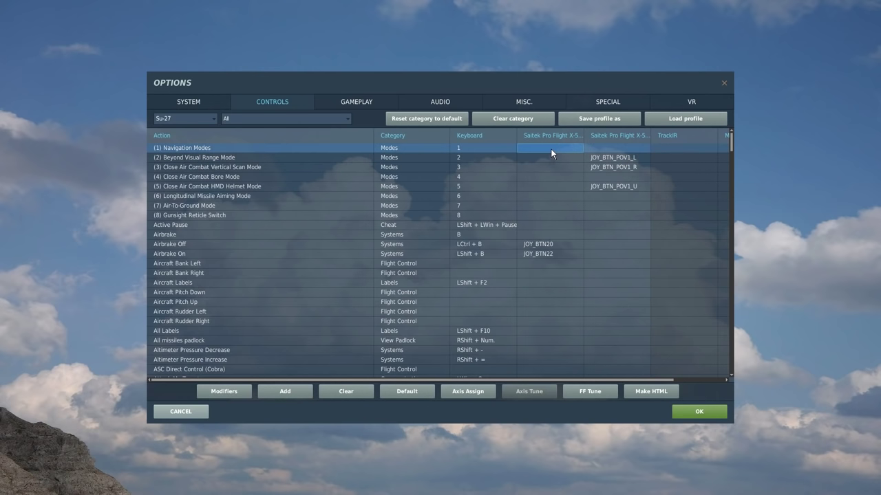
click(528, 120)
click(413, 274)
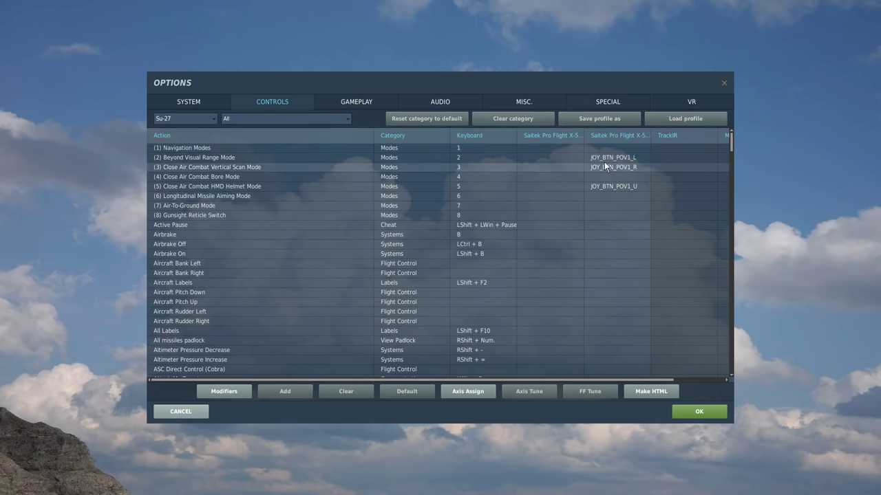
click(604, 148)
click(520, 120)
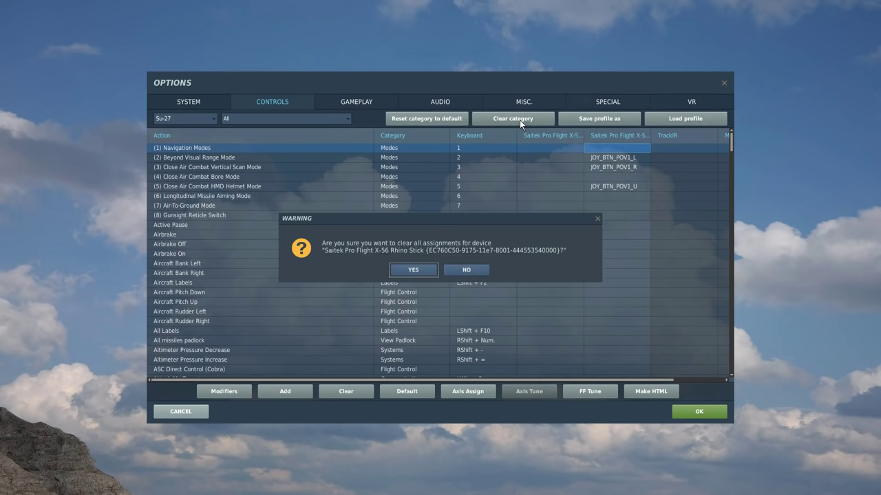
click(434, 273)
Step: Look through the full Su-27 action list and locate the airbrake command by its assigned keyboard key
click(566, 150)
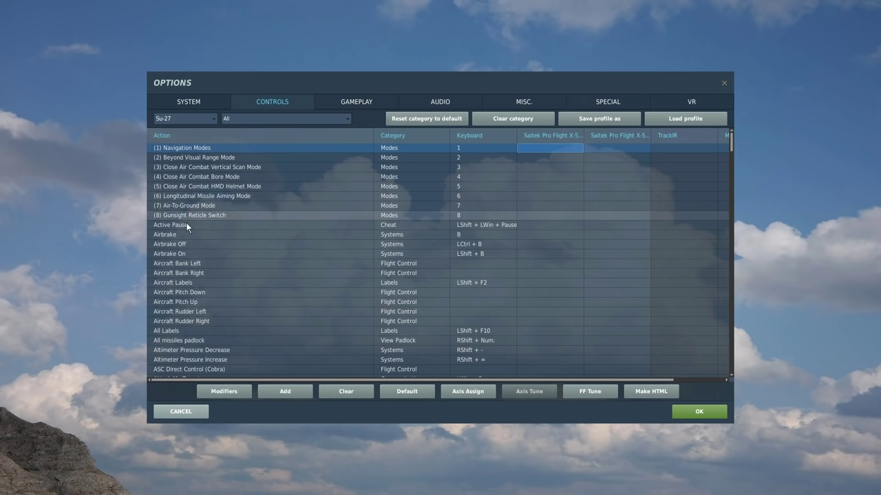
scroll(199, 254, down, 12)
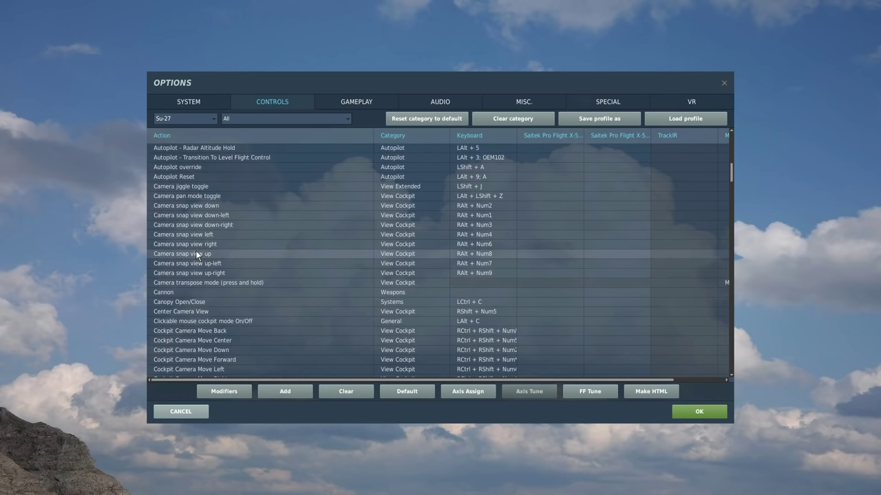
scroll(196, 250, down, 20)
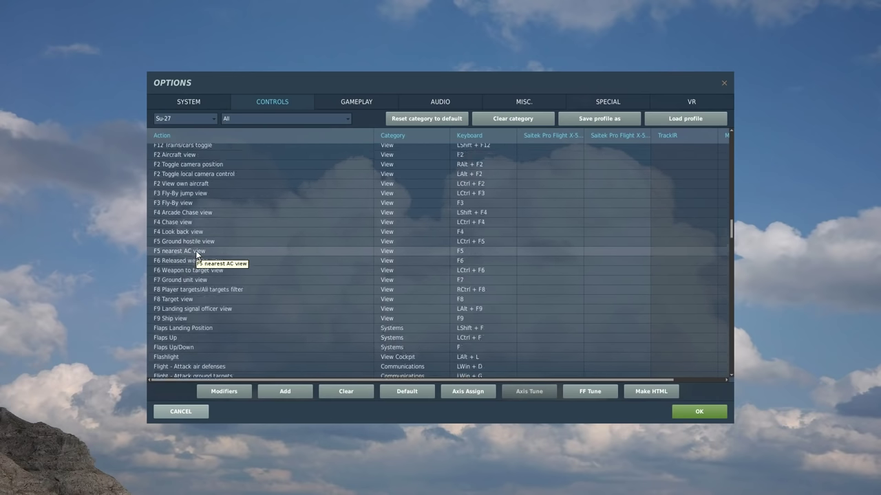
scroll(195, 250, down, 15)
scroll(196, 250, up, 12)
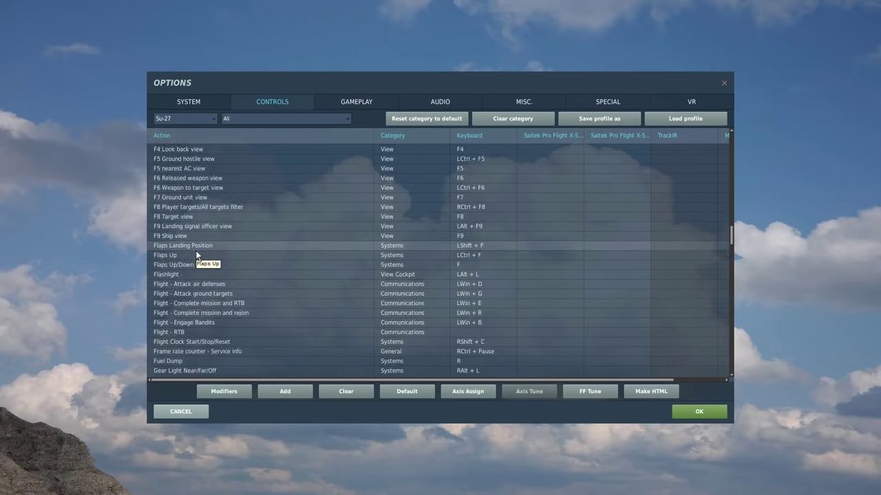
scroll(195, 250, up, 20)
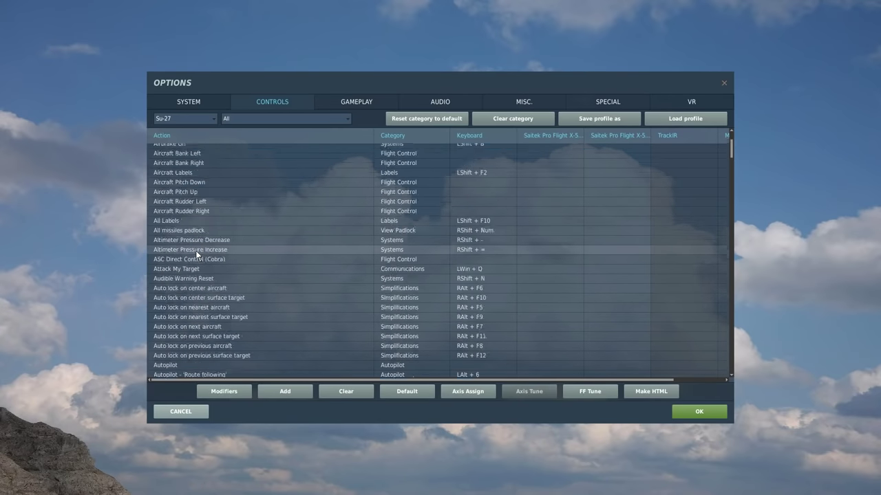
scroll(196, 254, up, 5)
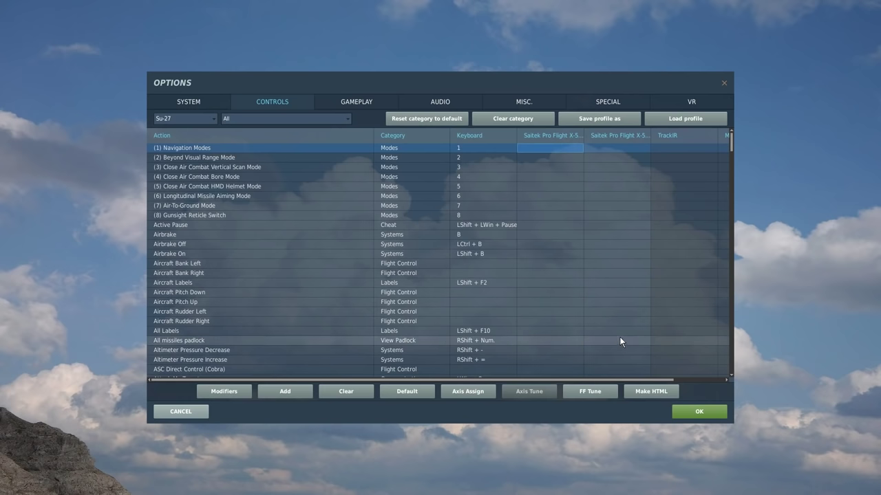
key(b)
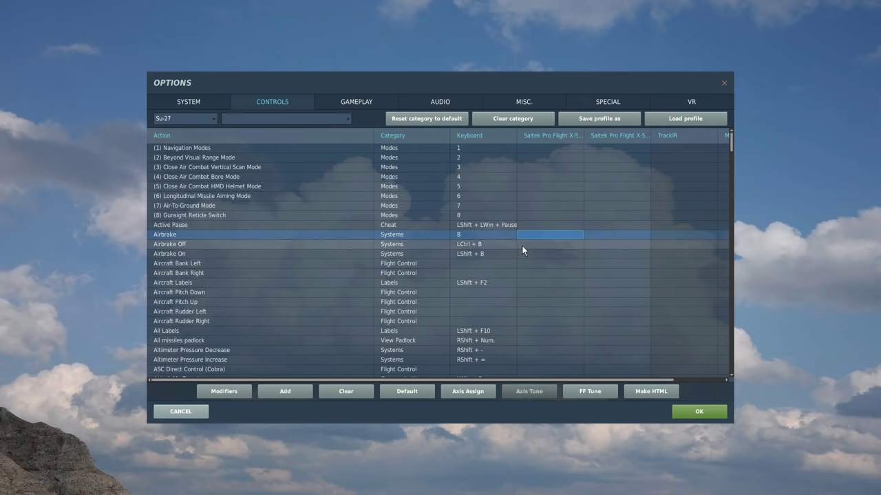
Step: Filter the Su-27 action list to show only Axis Commands
click(346, 123)
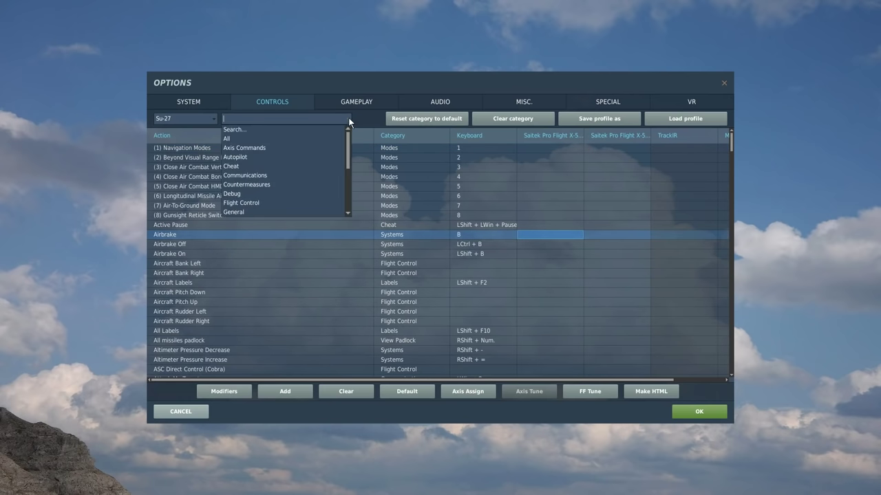
click(278, 147)
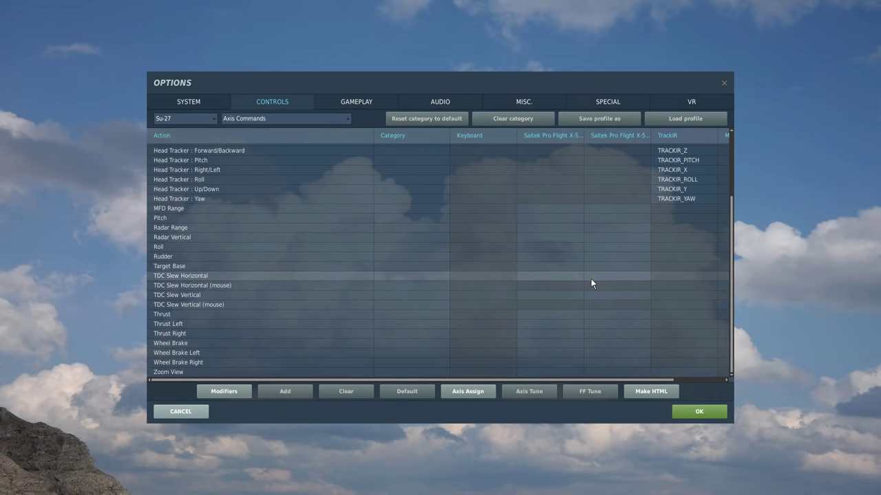
click(550, 372)
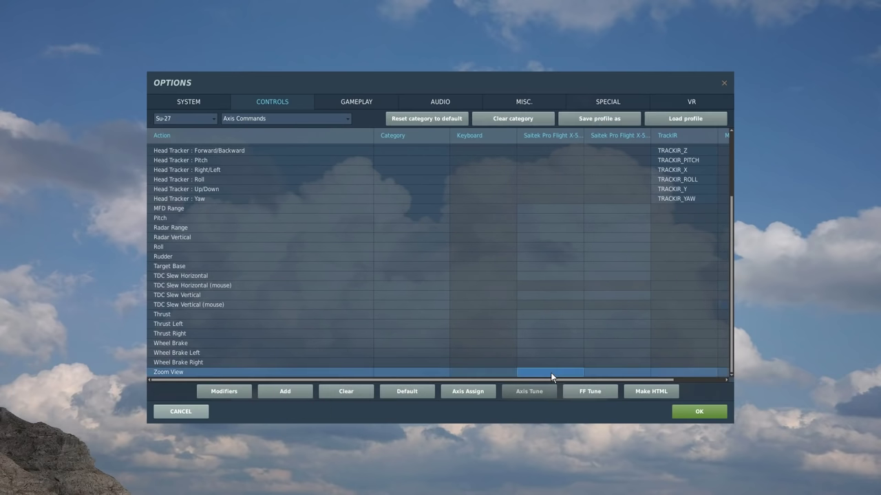
double_click(550, 372)
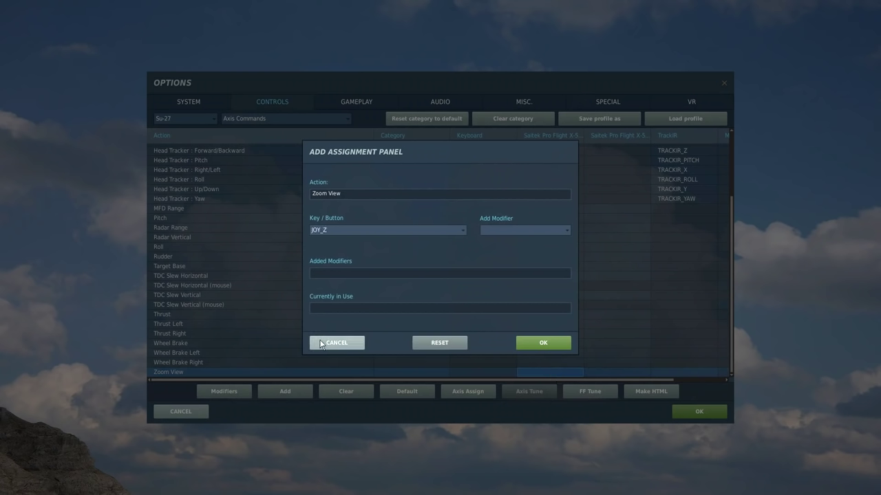
click(337, 343)
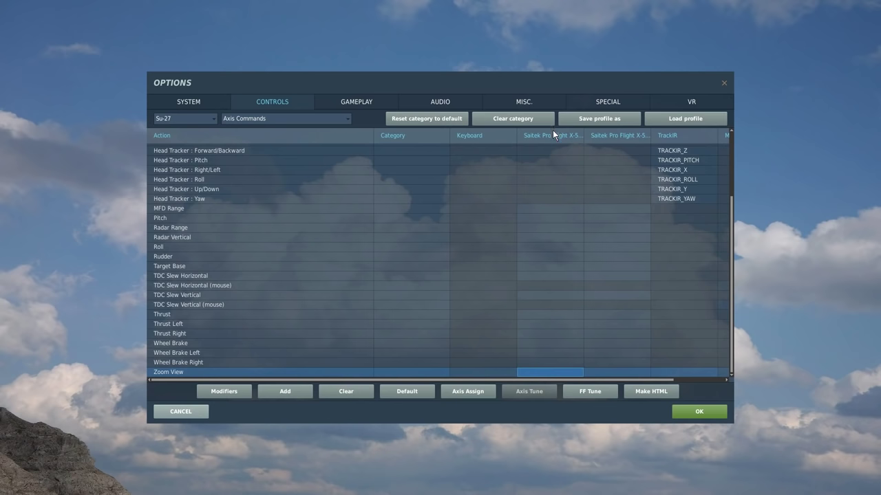
Step: Assign the JOY_Z axis of the first Saitek device to Zoom View
double_click(554, 371)
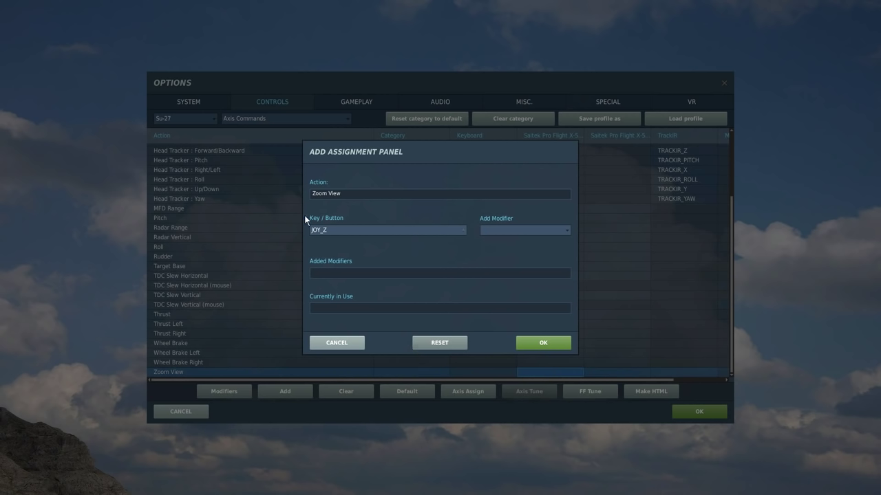
click(545, 340)
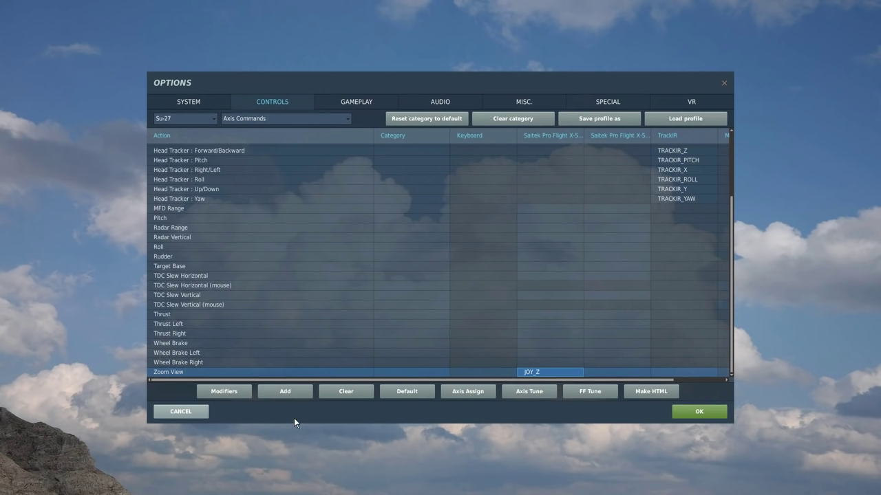
Step: Assign the first Saitek device's JOY_X axis to Thrust Left and its JOY_Y axis to Thrust Right
click(542, 325)
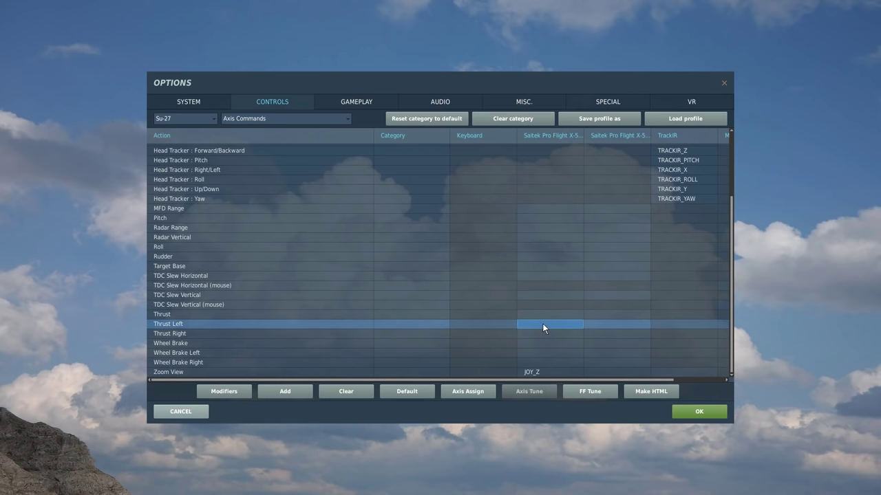
double_click(543, 324)
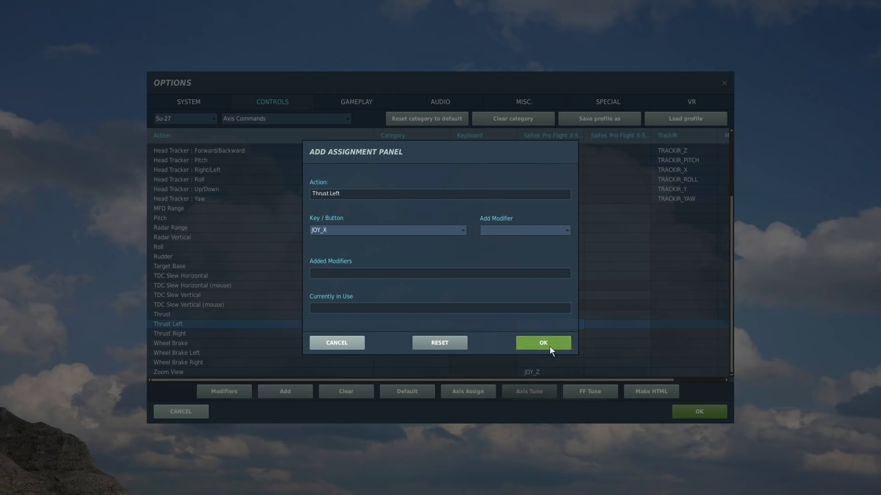
click(547, 346)
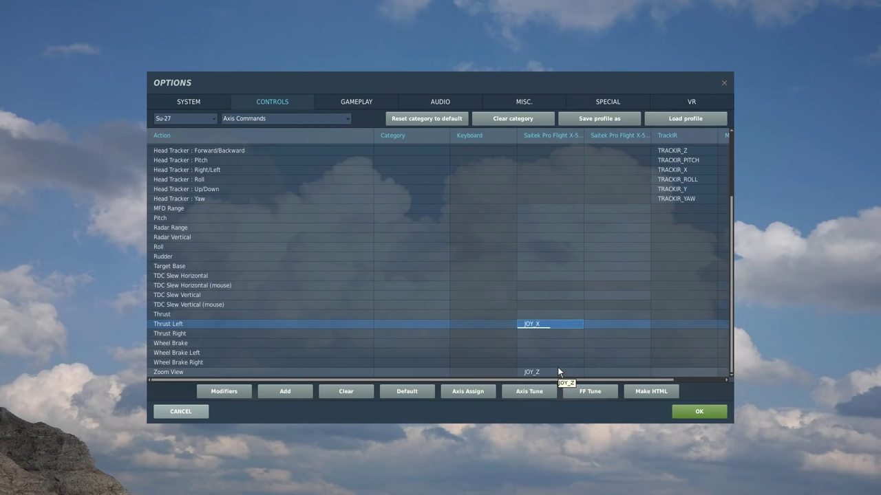
double_click(539, 334)
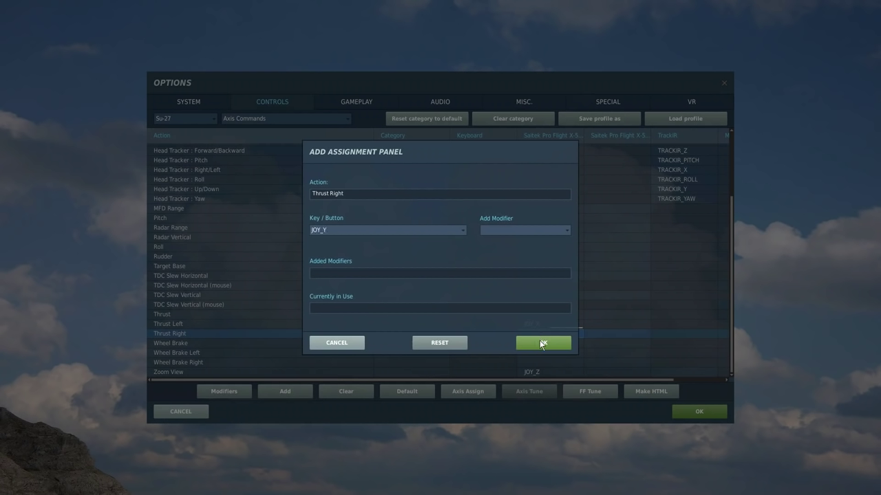
click(539, 340)
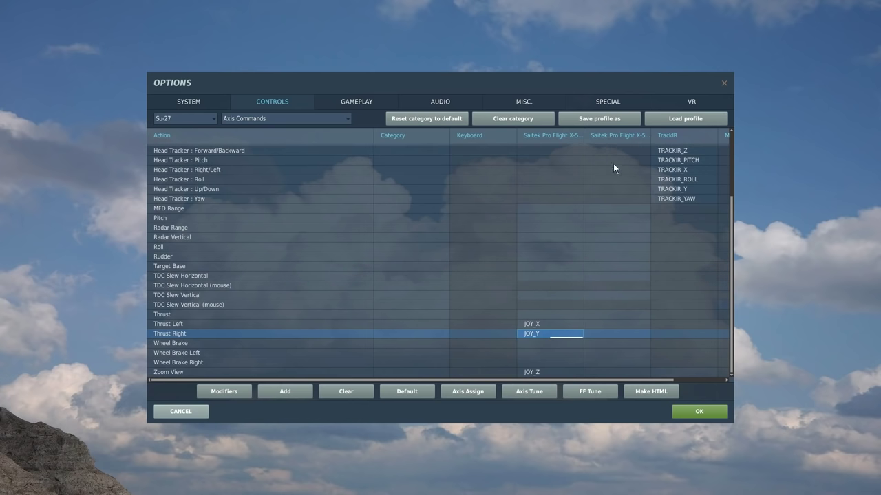
Step: Assign the Saitek stick's JOY_RZ axis to Rudder and tune that axis with curvature 25 and a small deadzone
double_click(603, 256)
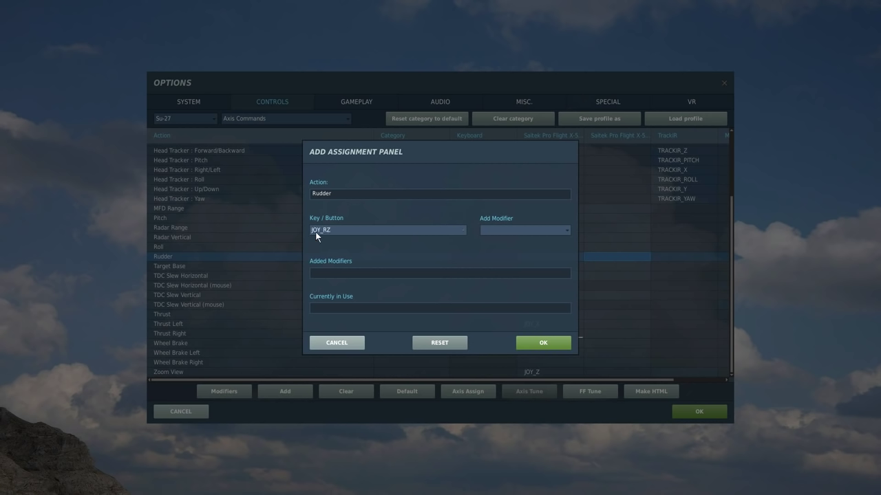
click(542, 343)
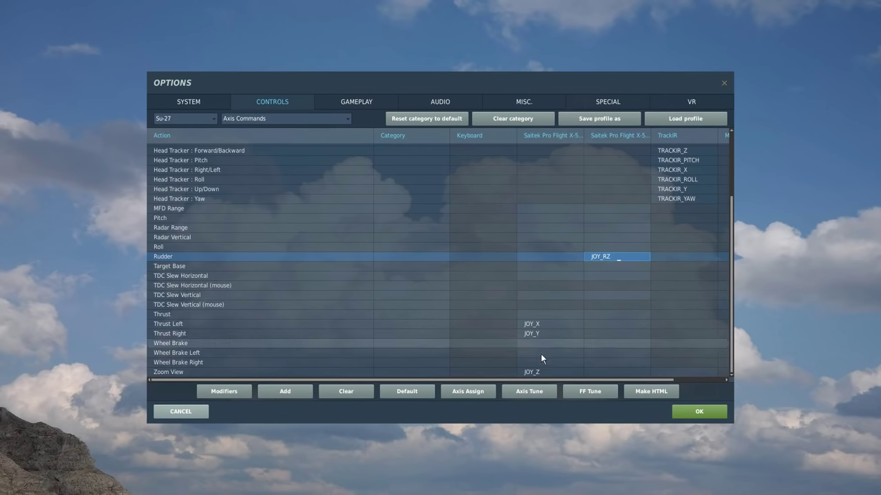
click(530, 392)
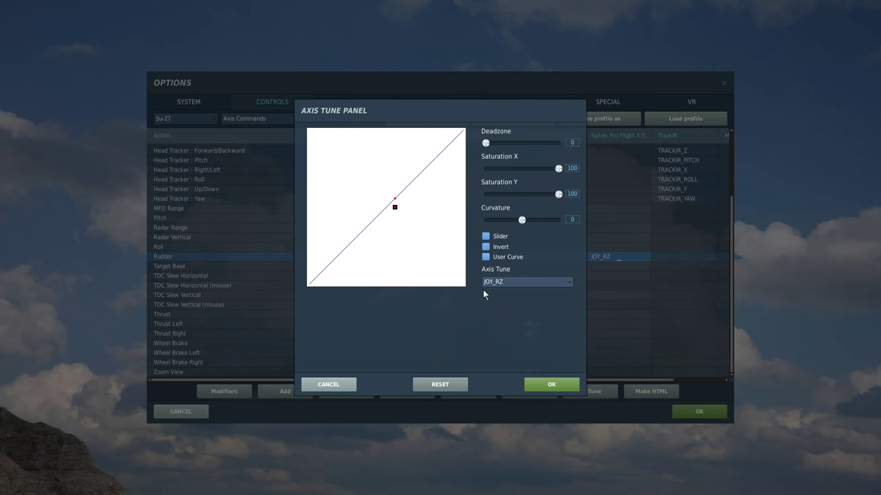
drag(521, 220, 531, 225)
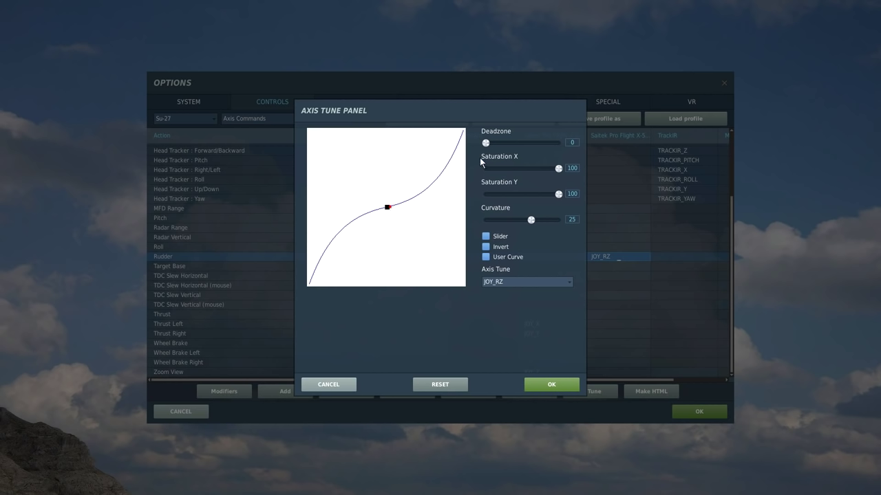
drag(486, 143, 489, 147)
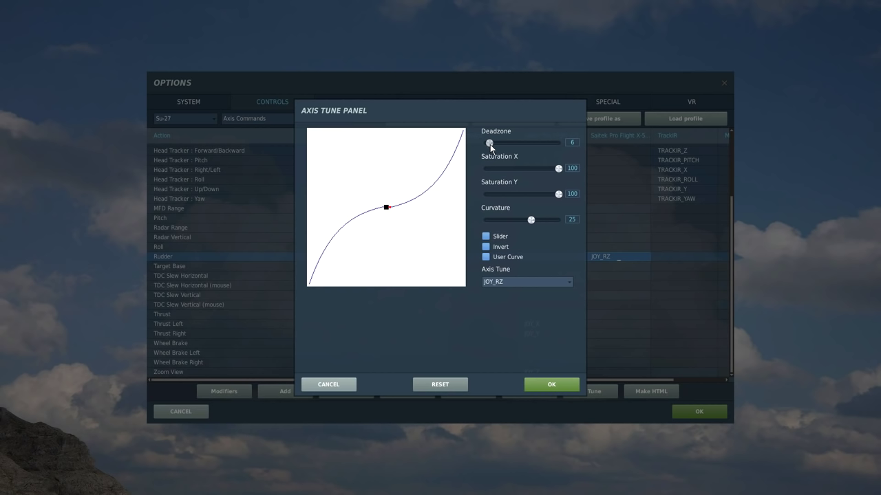
drag(490, 144, 490, 143)
mouse_move(490, 145)
mouse_down()
mouse_move(516, 146)
mouse_move(489, 144)
mouse_up()
click(489, 139)
click(553, 387)
Step: Assign the second Saitek device's JOY_X axis to Roll and tune that axis with curvature 25
double_click(602, 249)
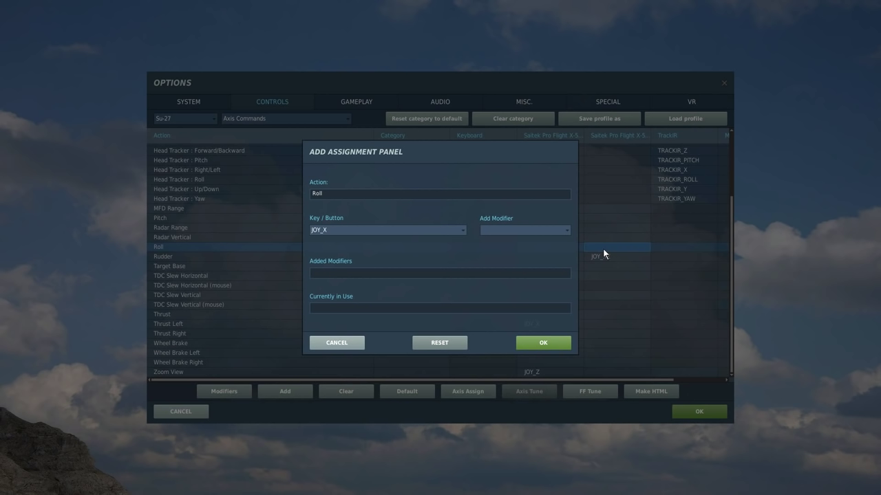
click(547, 343)
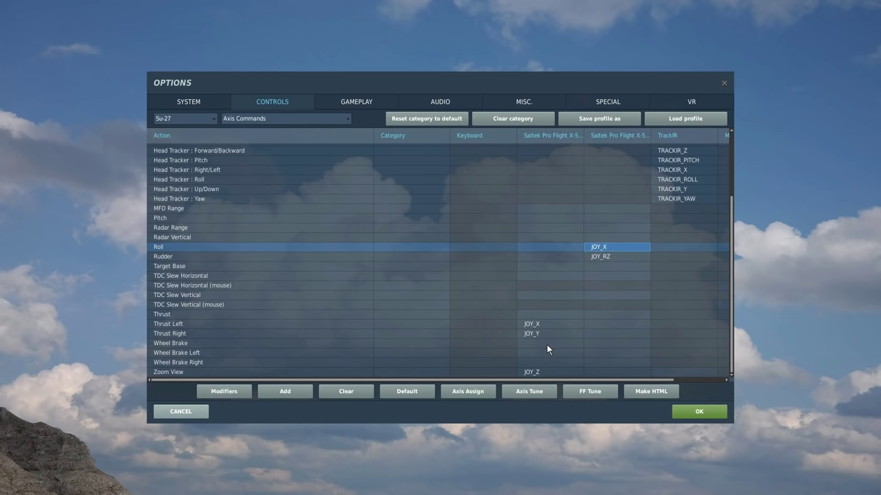
click(536, 392)
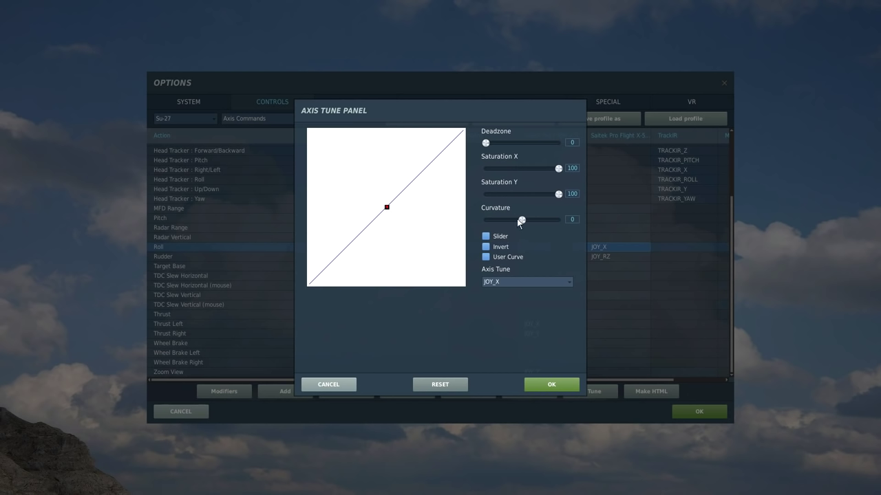
drag(522, 220, 531, 222)
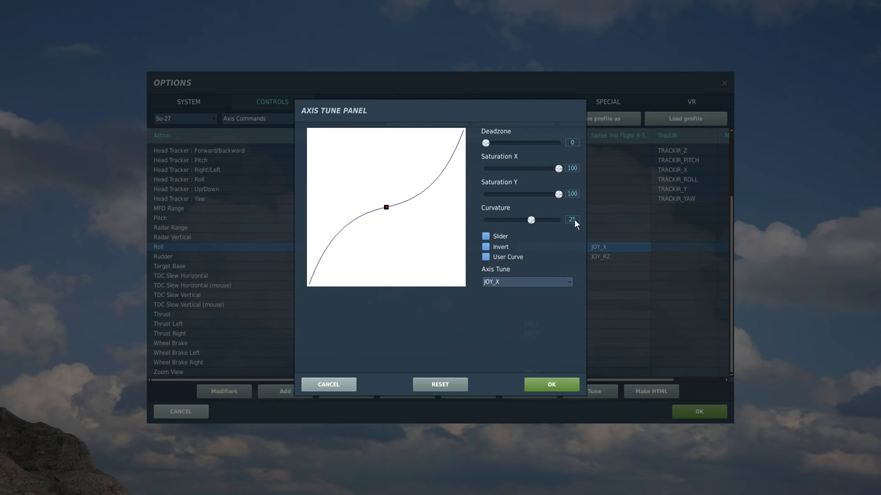
click(544, 388)
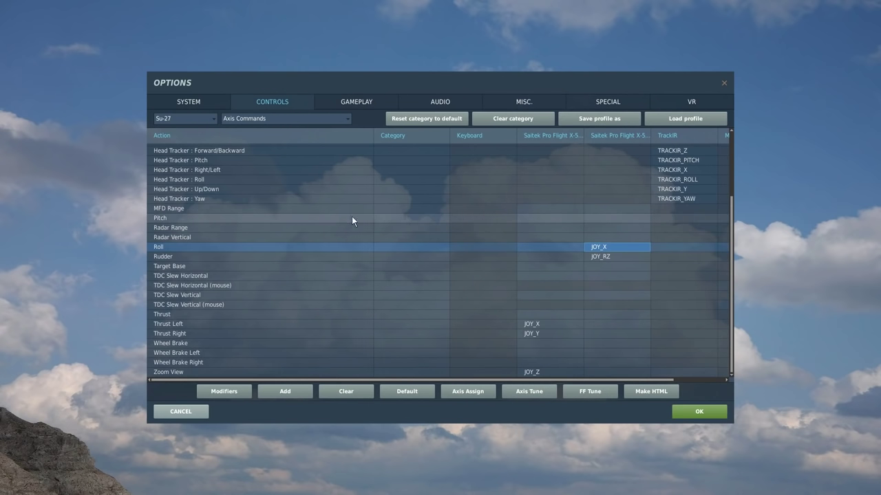
Step: Assign the second Saitek device's JOY_Y axis to Pitch and tune that axis with curvature 25
double_click(597, 218)
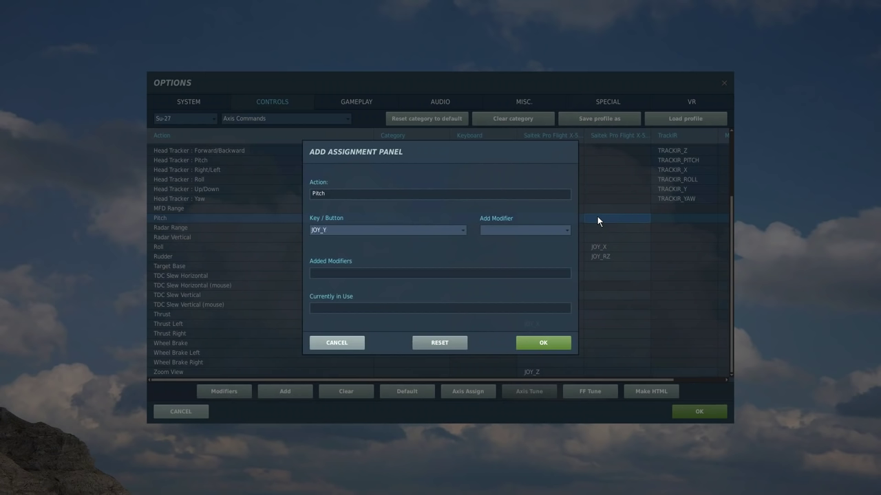
click(545, 345)
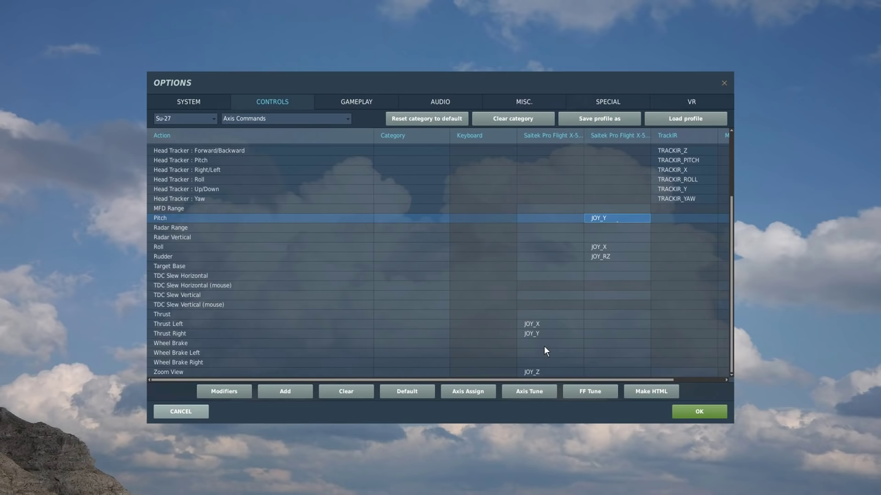
click(517, 393)
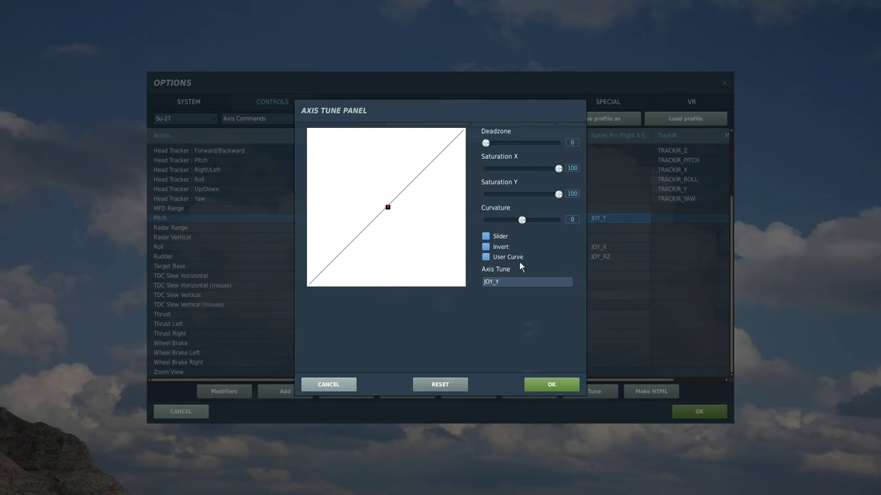
drag(521, 223, 531, 224)
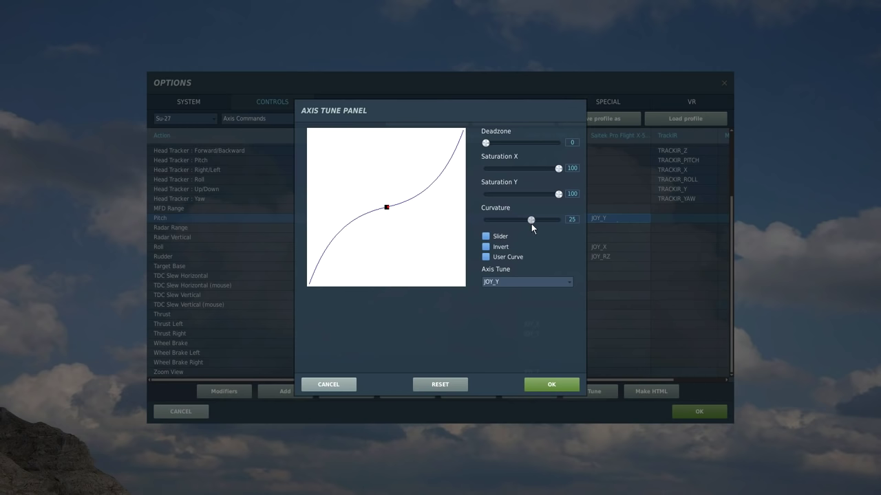
click(546, 388)
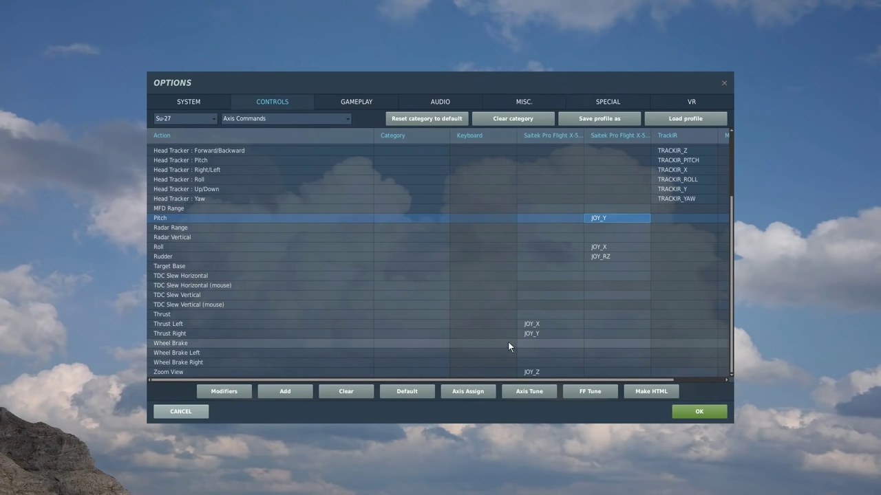
Step: Find the "counter" actions and, on the first Saitek device, bind JOY_BTN29 to Countermeasures Chaff Dispense and JOY_BTN28 to Countermeasures Flares Dispense
click(347, 120)
click(311, 128)
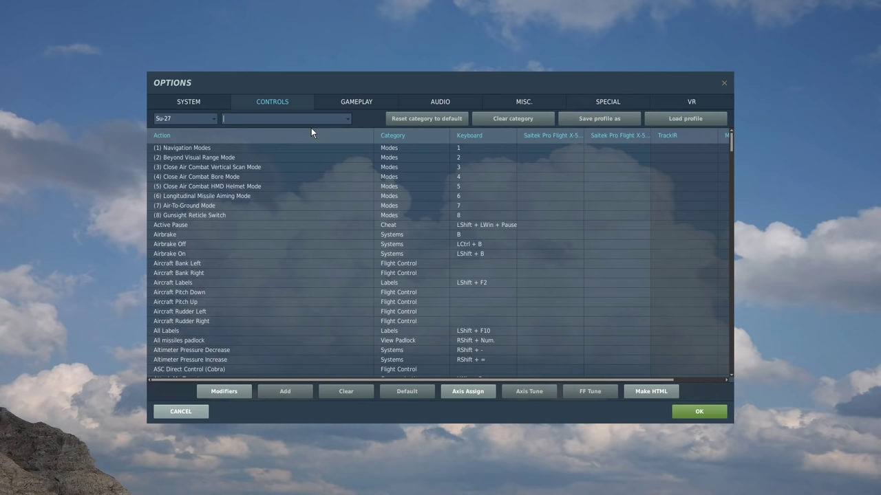
text(counter)
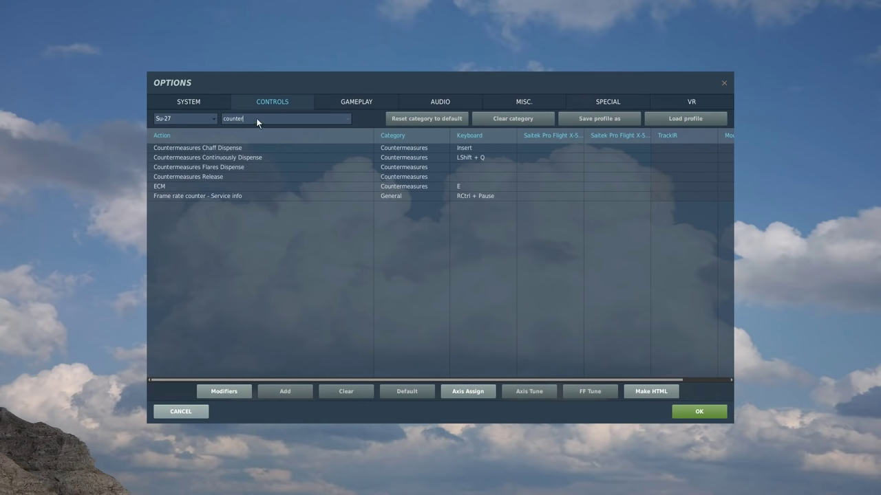
double_click(547, 148)
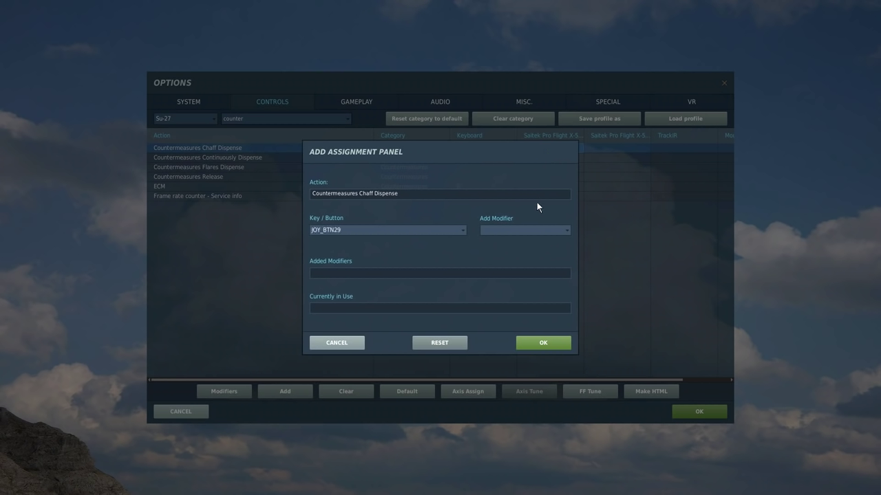
click(532, 342)
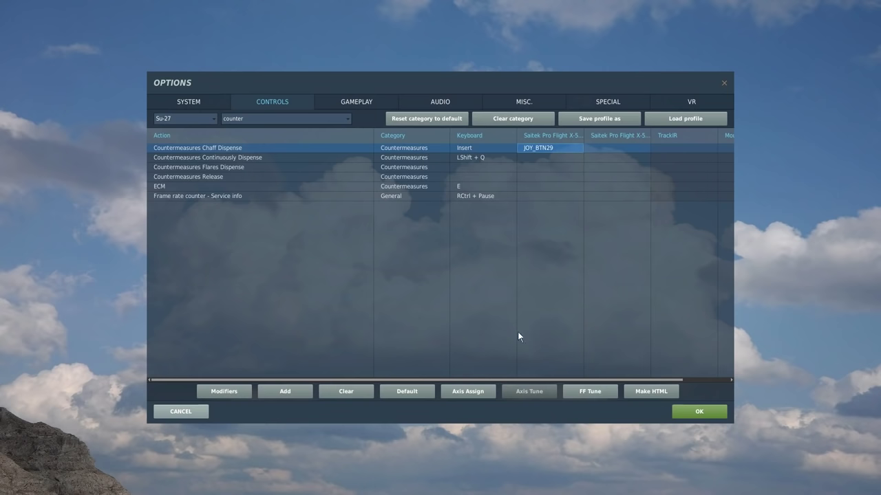
double_click(538, 167)
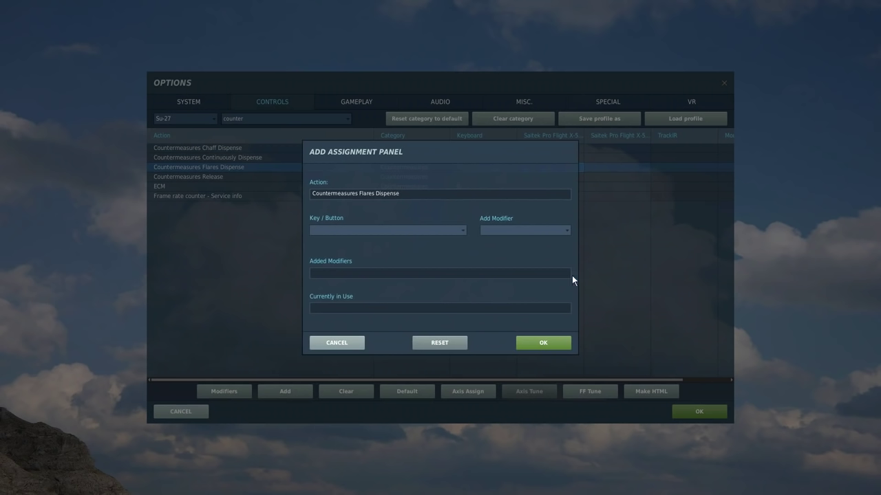
click(549, 344)
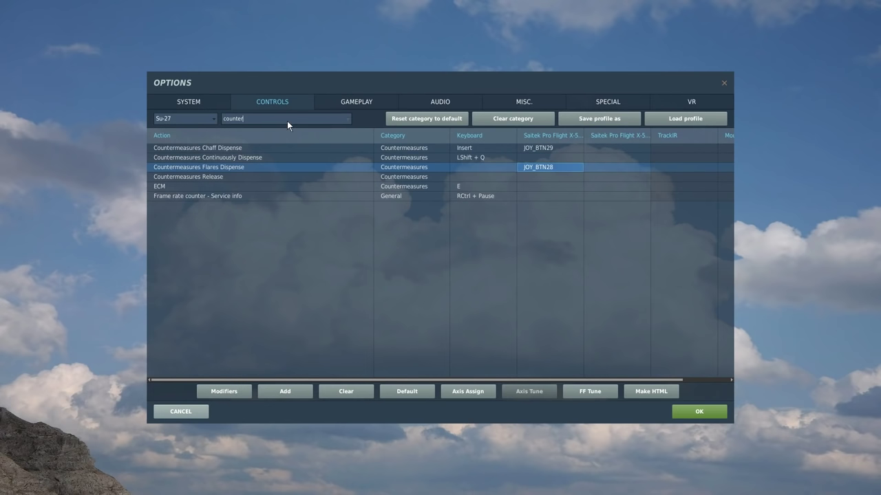
Step: Clear the "counter" search filter from the Su-27 action list
key(BackSpace)
key(BackSpace)
key(BackSpace)
key(BackSpace)
key(BackSpace)
key(BackSpace)
key(BackSpace)
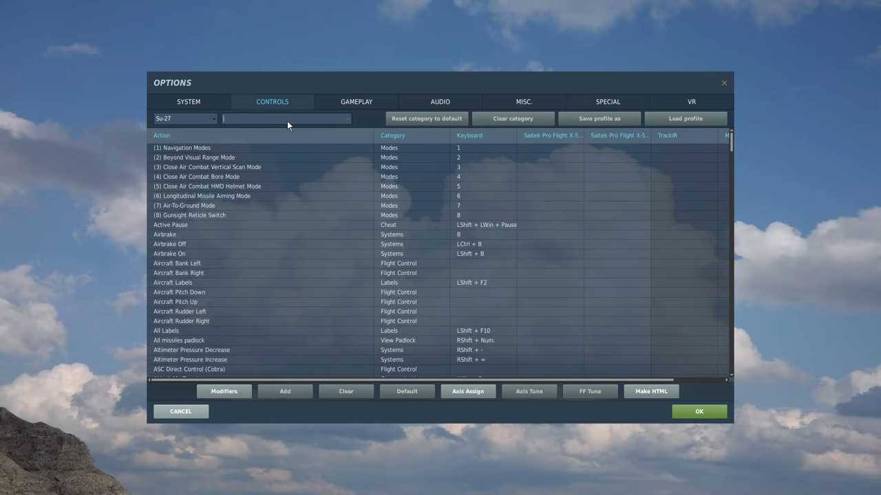
text(weapons se)
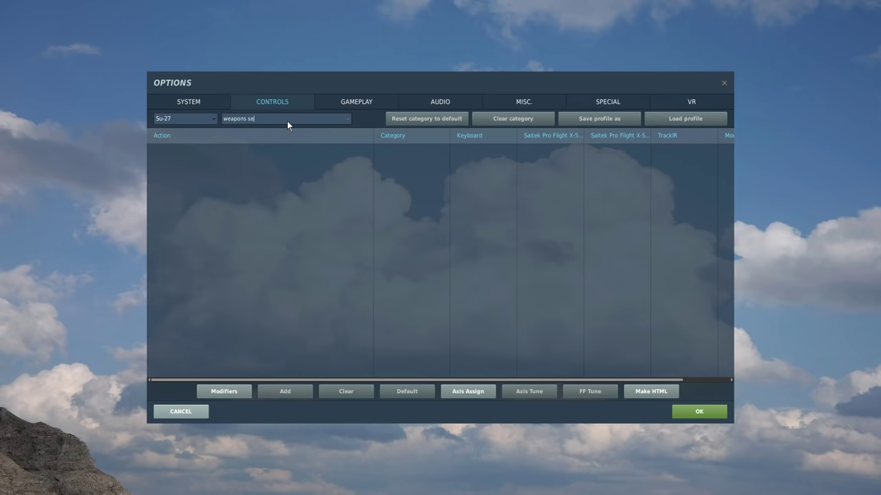
key(BackSpace)
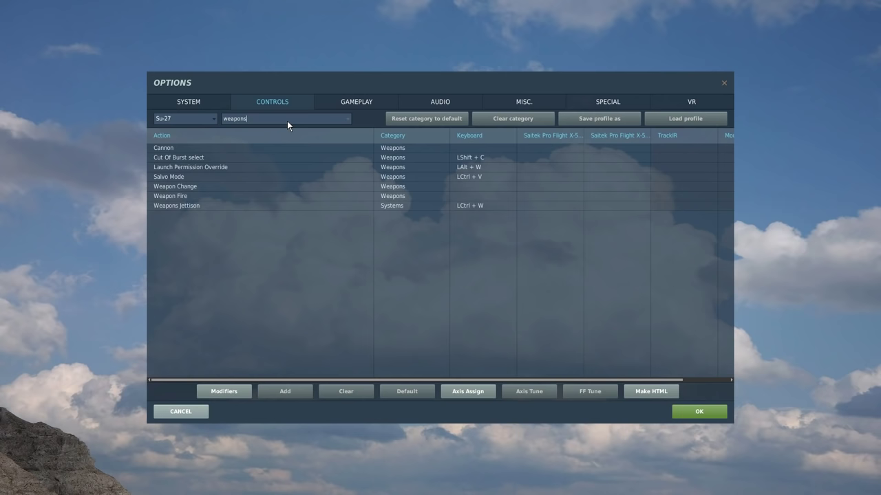
key(BackSpace)
key(BackSpace)
key(BackSpace)
key(BackSpace)
key(BackSpace)
key(BackSpace)
key(BackSpace)
text(sele)
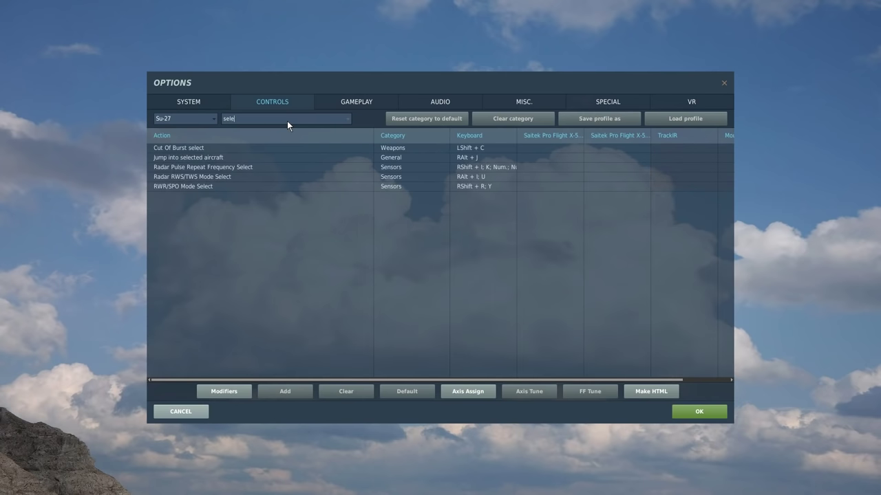
key(BackSpace)
key(BackSpace)
key(BackSpace)
key(BackSpace)
Step: Filter the actions by "change" and bind JOY_BTN1 of the first Saitek device to Weapon Change
text(chan)
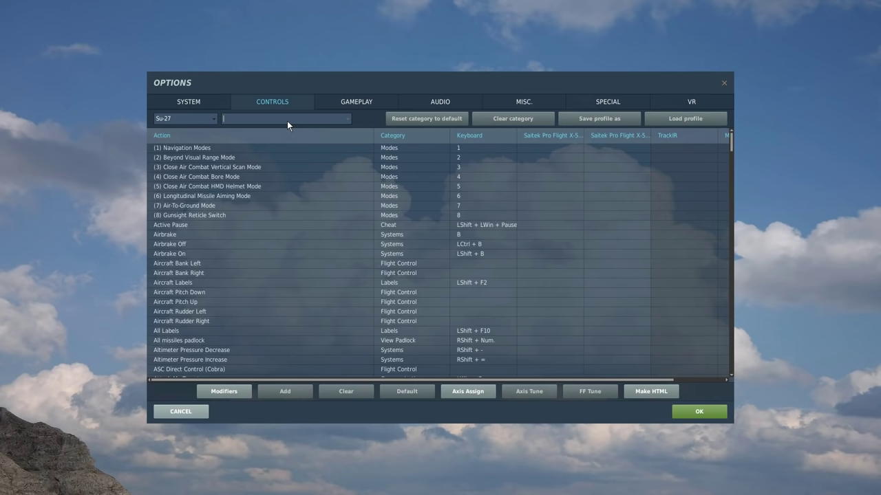
text(ge)
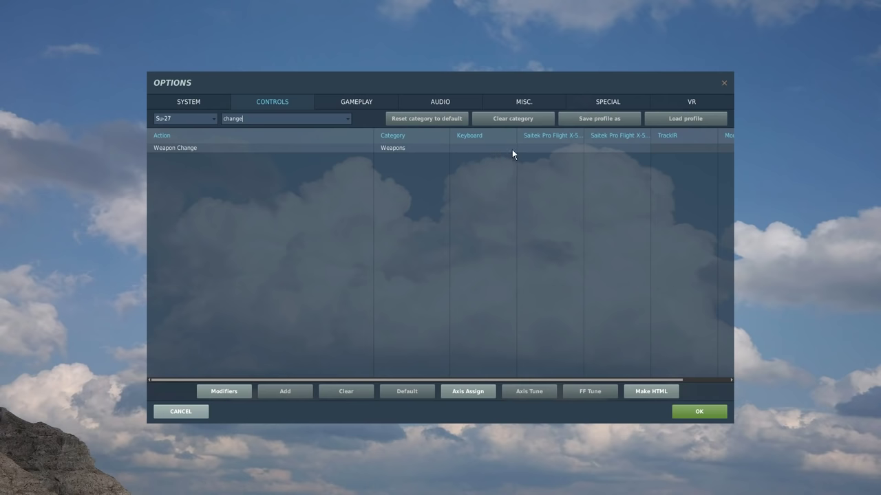
double_click(540, 150)
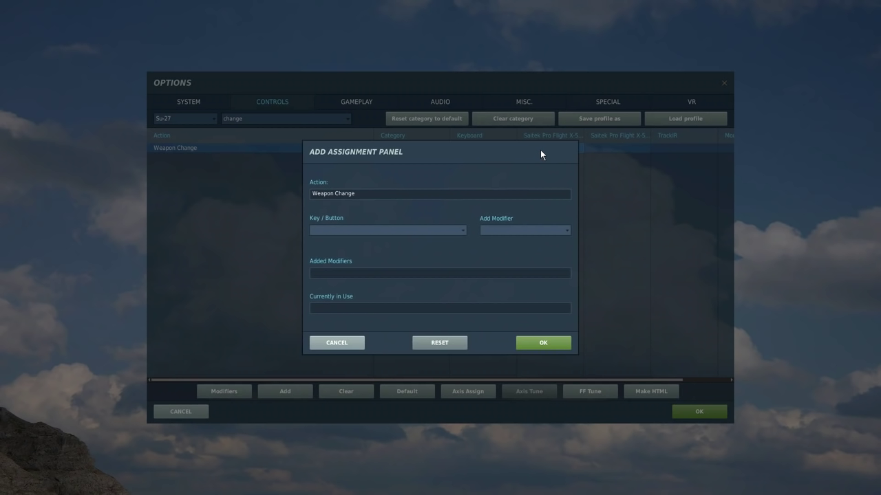
click(538, 343)
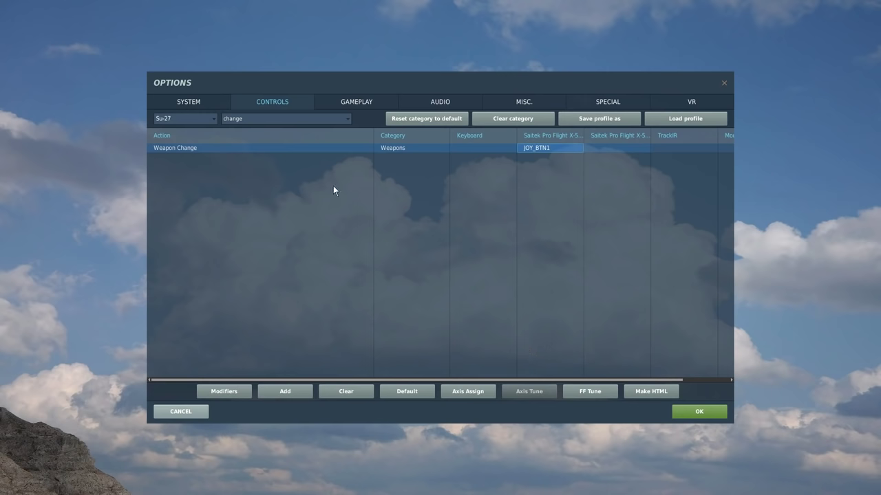
Step: Replace the action filter with "airb" to list the airbrake commands
click(311, 121)
key(BackSpace)
key(BackSpace)
key(BackSpace)
key(BackSpace)
key(BackSpace)
key(BackSpace)
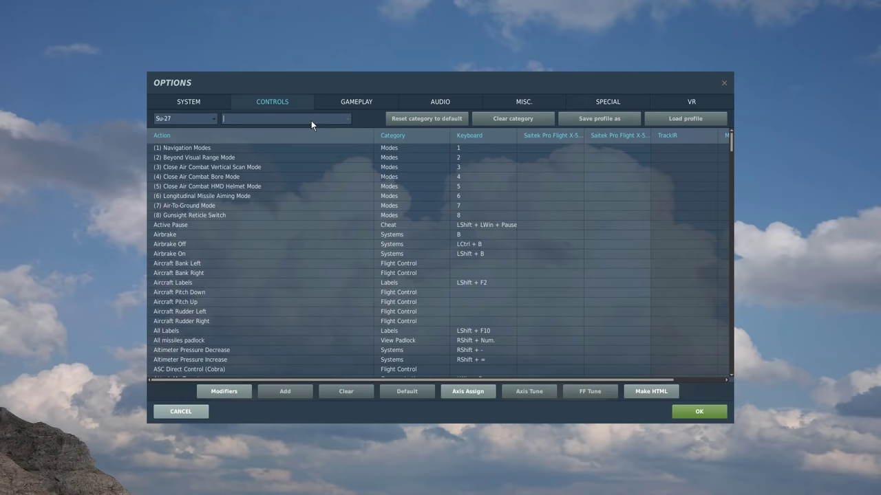
text(airb)
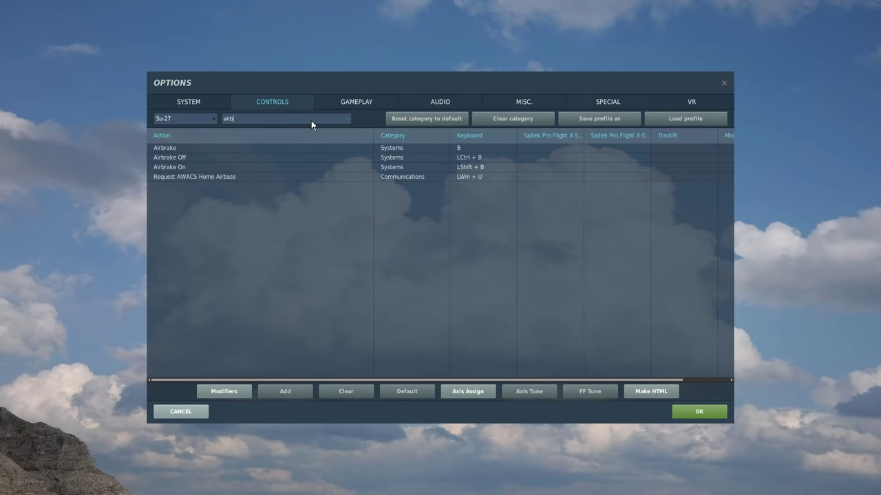
Step: On the first Saitek device, bind JOY_BTN22 to Airbrake On and JOY_BTN20 to Airbrake Off
click(539, 170)
double_click(540, 170)
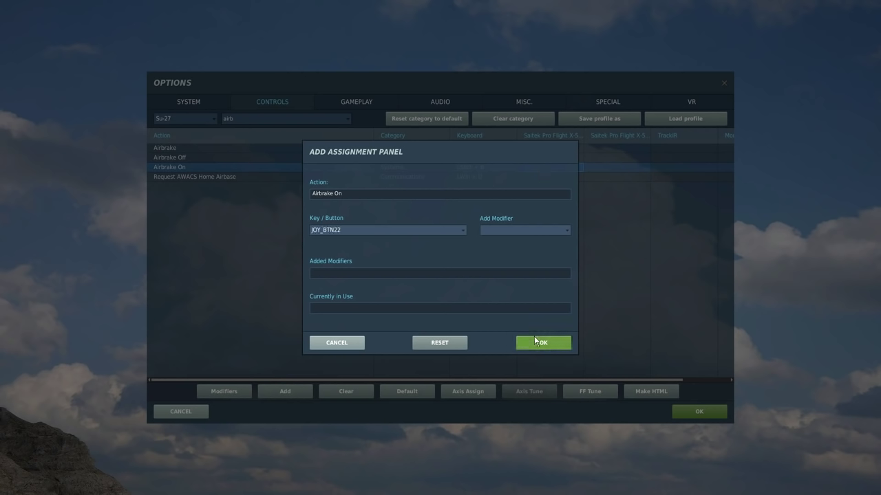
click(534, 337)
click(542, 150)
click(541, 157)
double_click(542, 159)
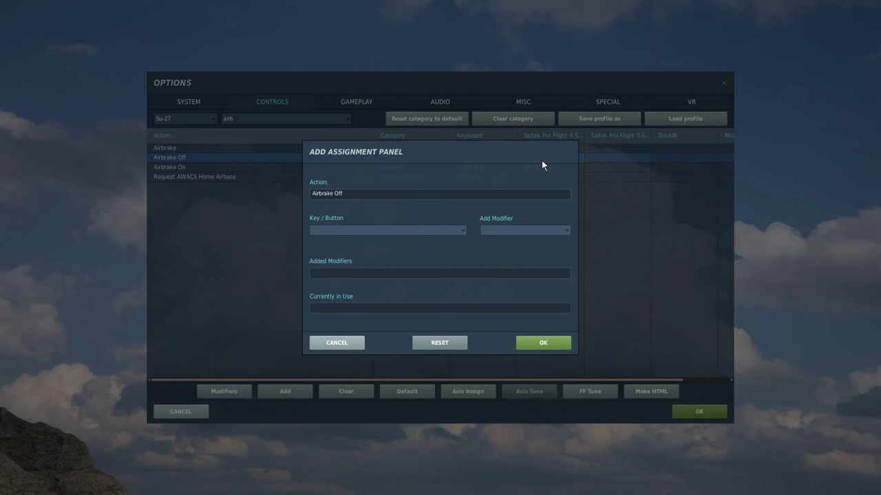
click(538, 343)
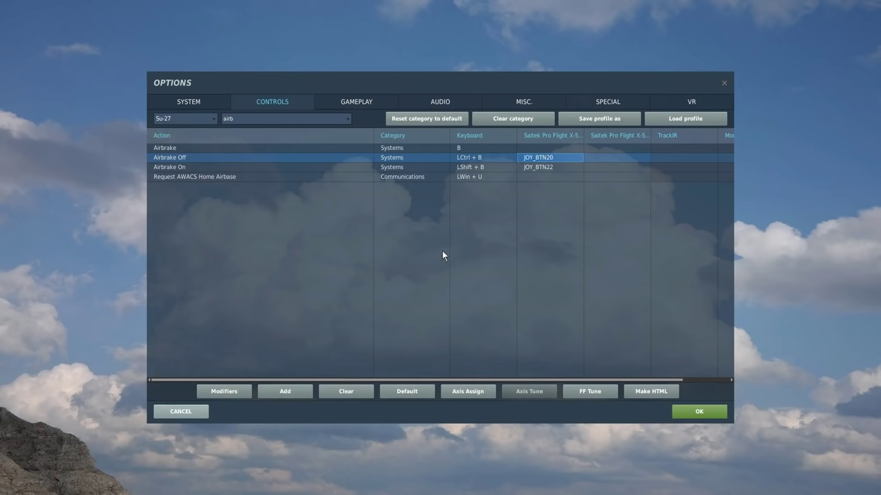
Step: Replace the action filter with "flap" to list the flap commands
click(260, 119)
key(BackSpace)
key(BackSpace)
key(BackSpace)
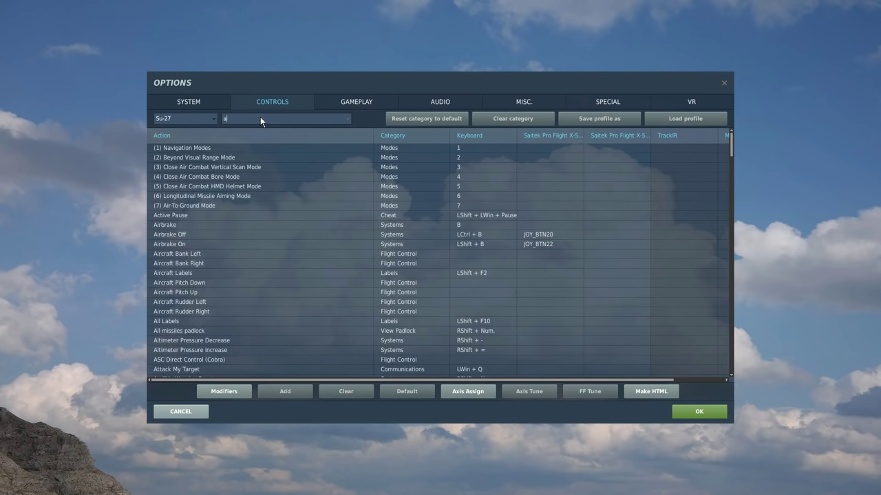
key(BackSpace)
text(flap)
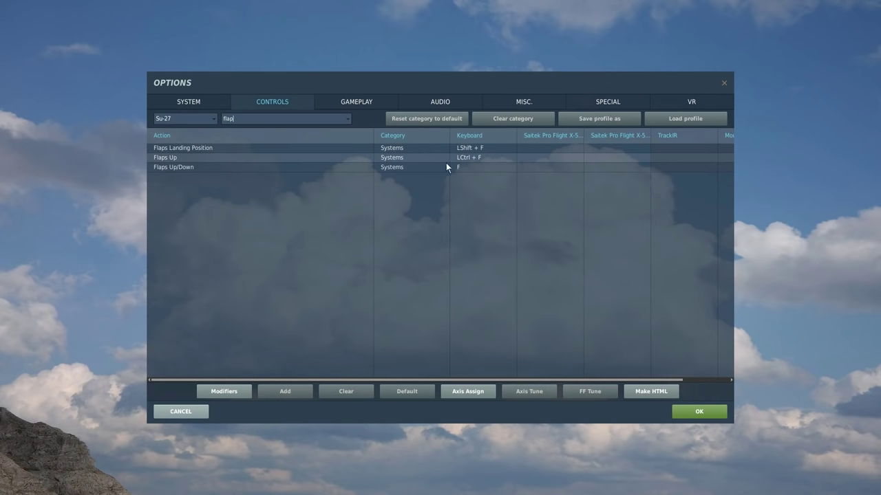
Step: On the first Saitek device, bind JOY_BTN24 to Flaps Up and JOY_BTN26 to Flaps Landing Position
click(549, 162)
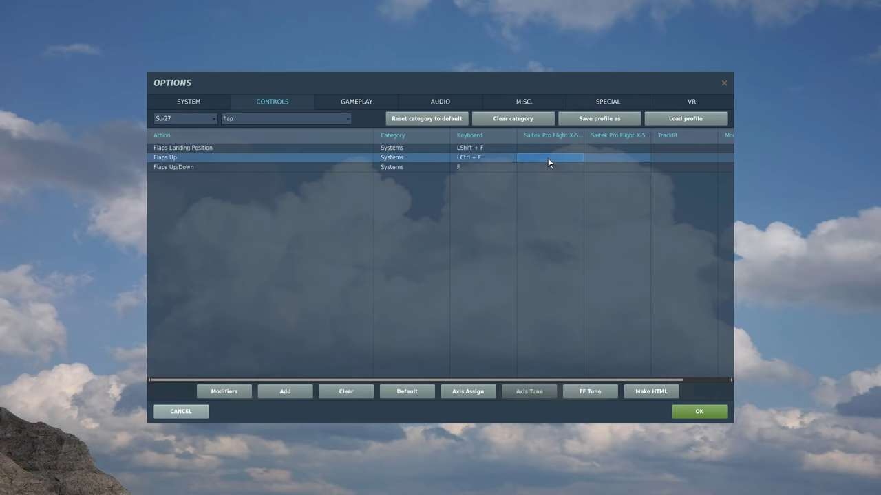
double_click(548, 162)
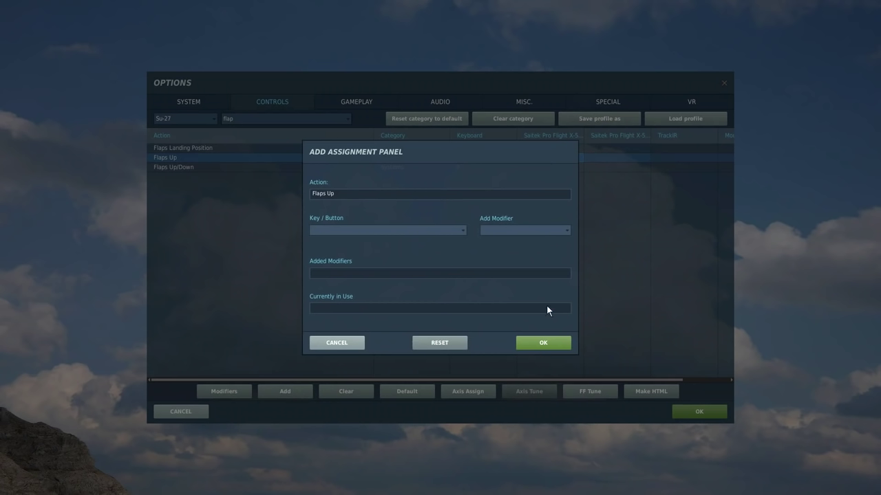
click(543, 343)
double_click(547, 147)
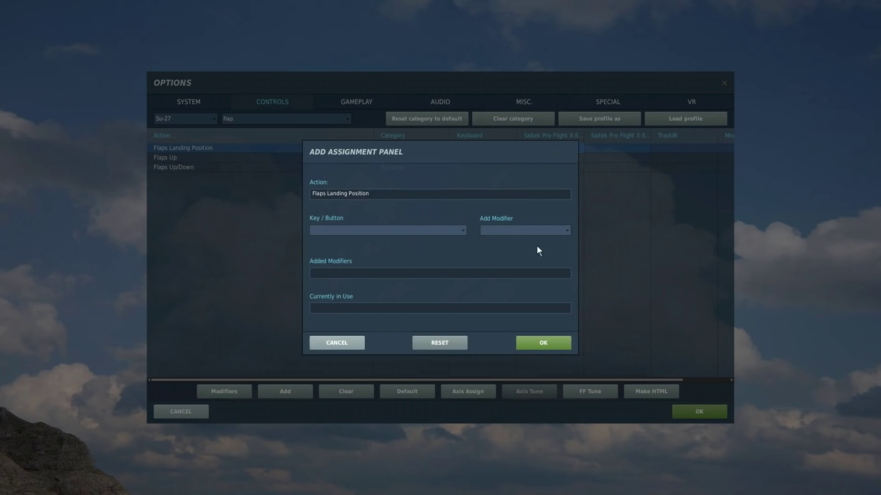
click(535, 345)
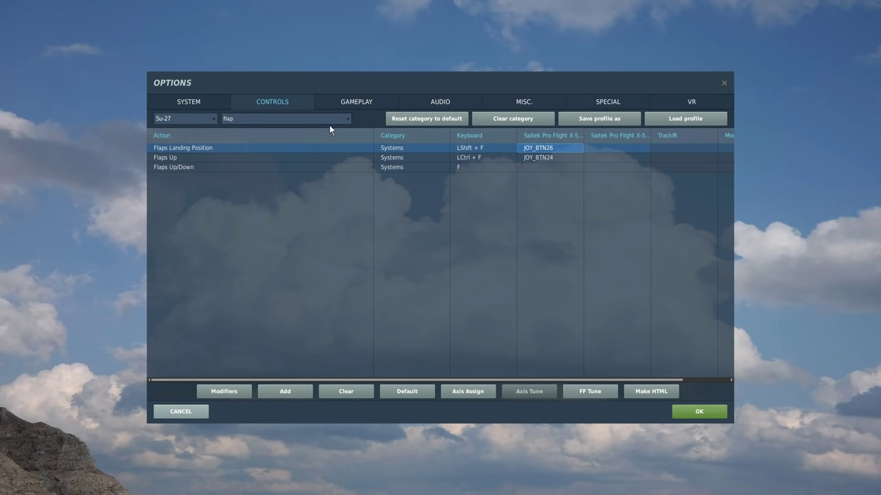
Step: Replace the action filter with "lau" to list the launch commands
key(BackSpace)
key(BackSpace)
key(BackSpace)
key(BackSpace)
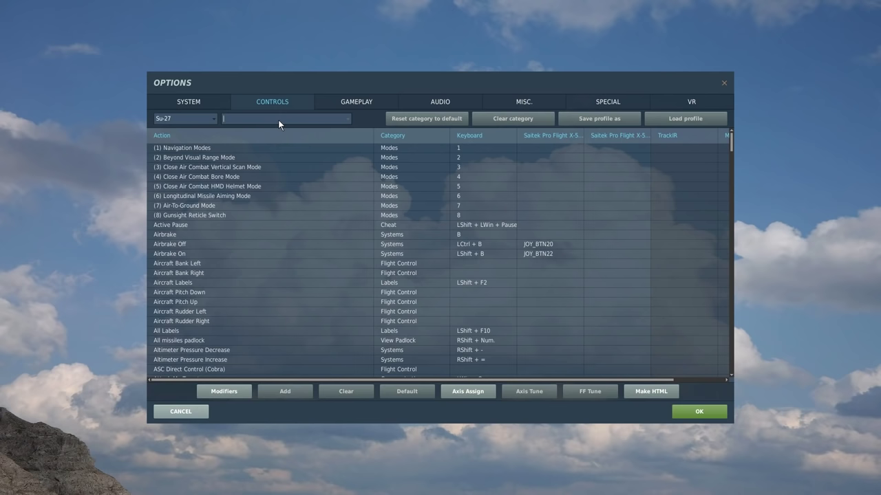
text(lauc)
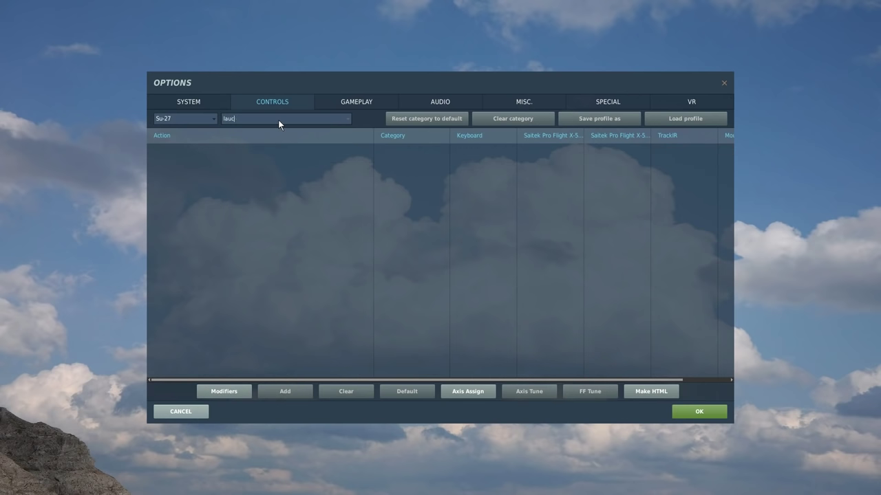
key(BackSpace)
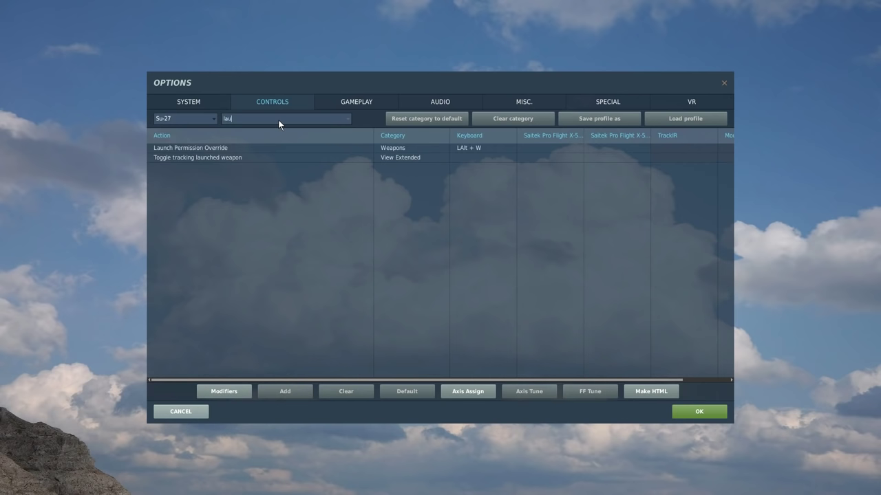
Step: On the first Saitek device, bind JOY_BTN2 to Launch Permission Override
click(211, 148)
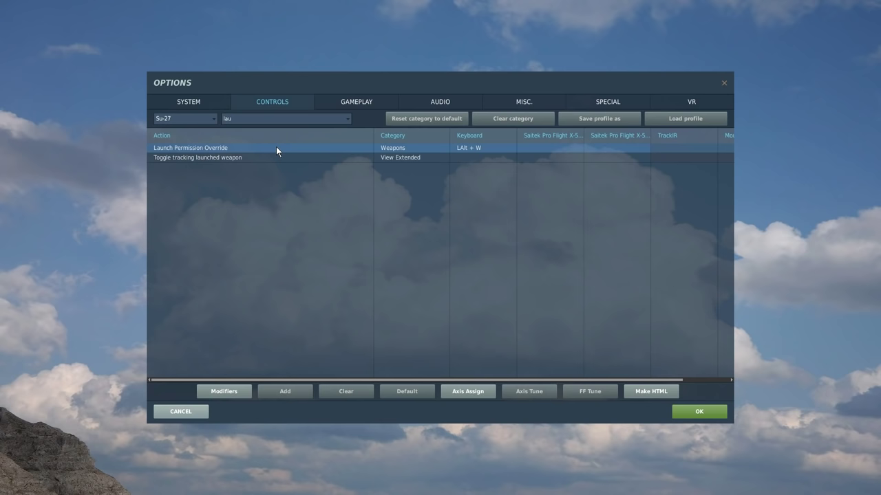
click(547, 150)
double_click(547, 148)
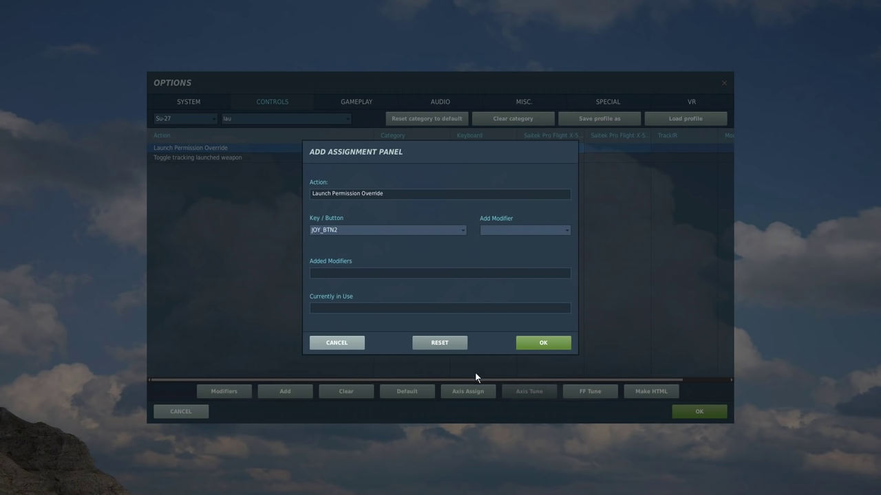
click(525, 344)
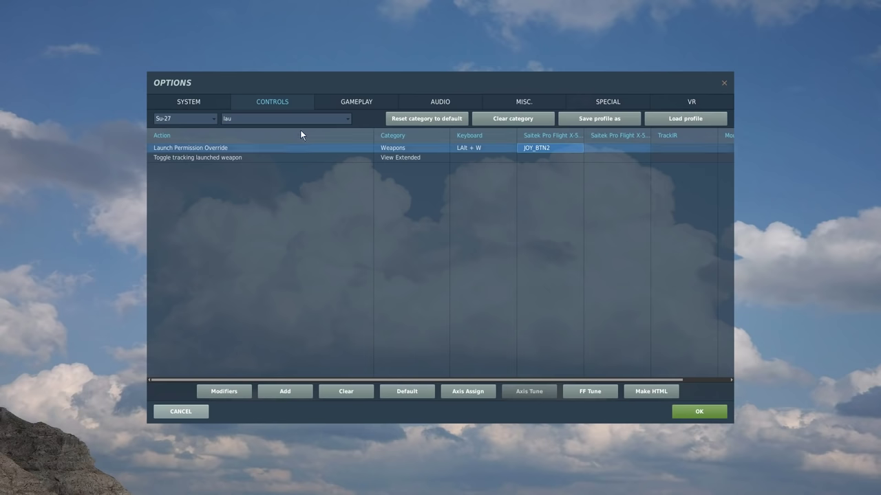
Step: Replace the action filter with "snap" to list the snap view commands
key(BackSpace)
key(BackSpace)
key(BackSpace)
text(snap)
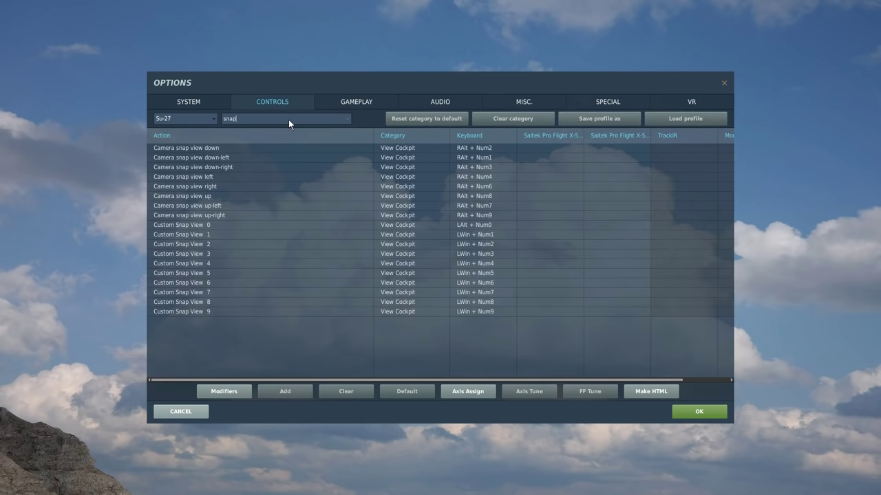
Step: On the first Saitek device, bind JOY_BTN5 to Custom Snap View 5
click(182, 272)
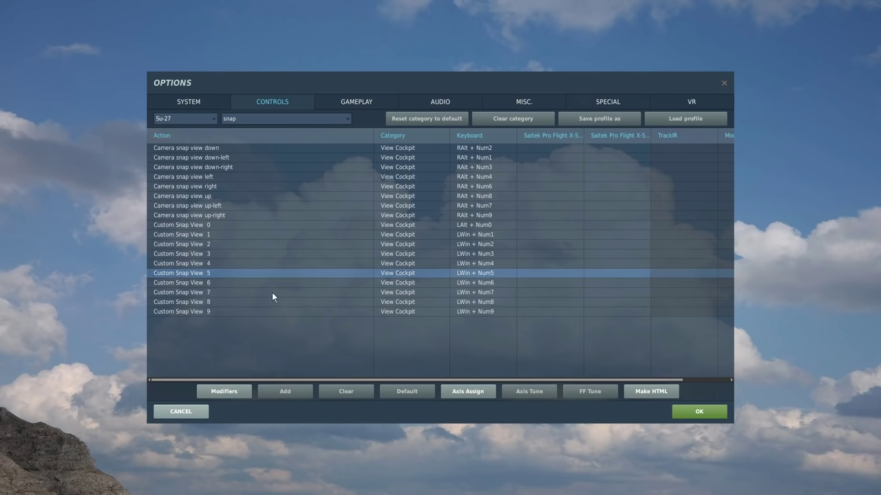
double_click(555, 271)
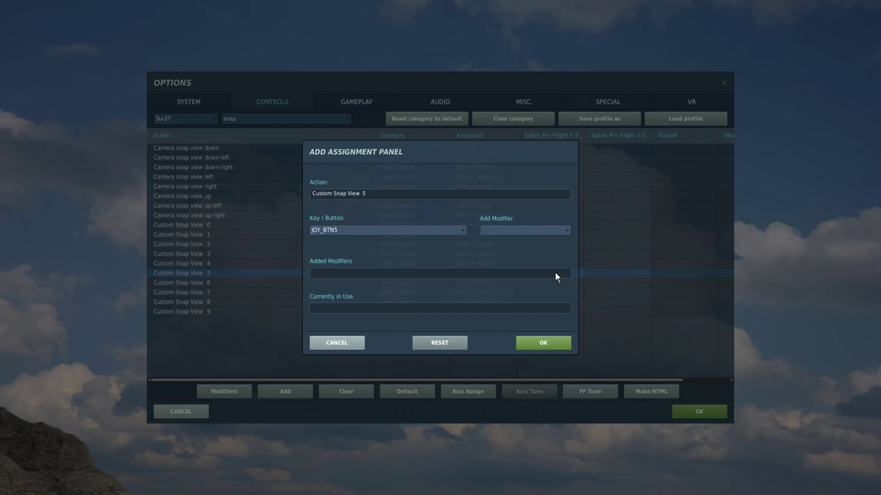
click(532, 339)
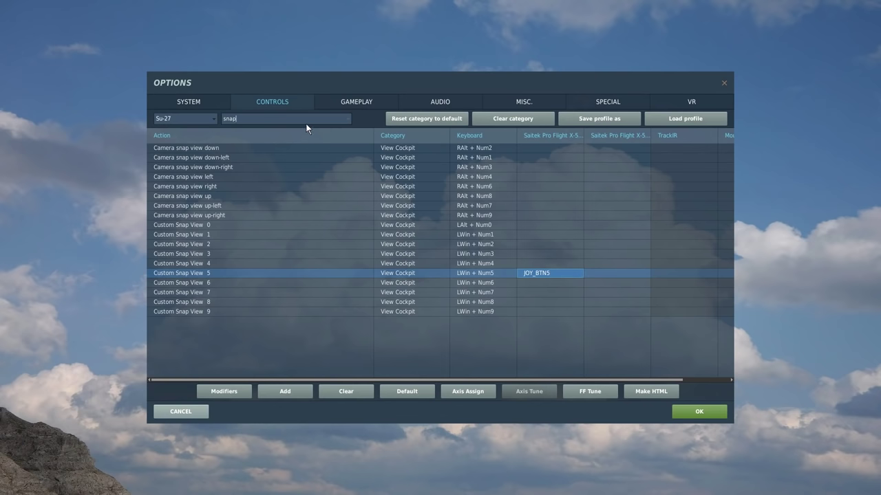
Step: Replace the action filter with "engine" to list the engine commands
key(BackSpace)
key(BackSpace)
key(BackSpace)
key(BackSpace)
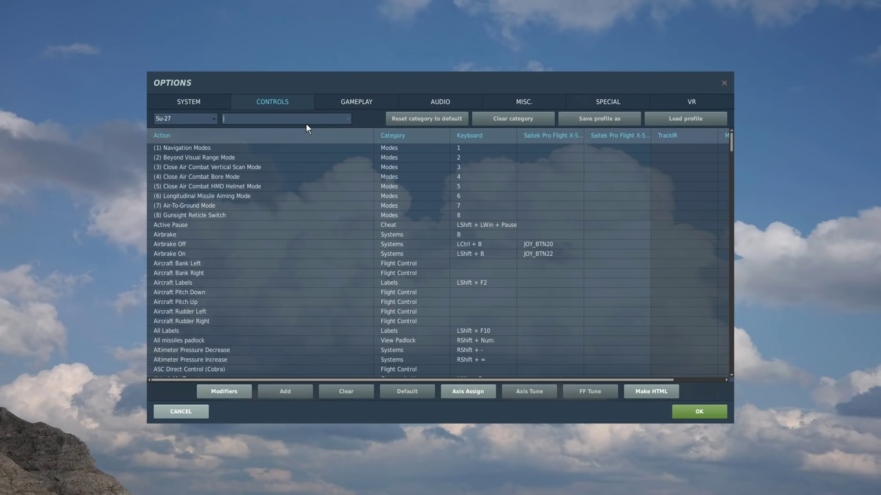
text(engine)
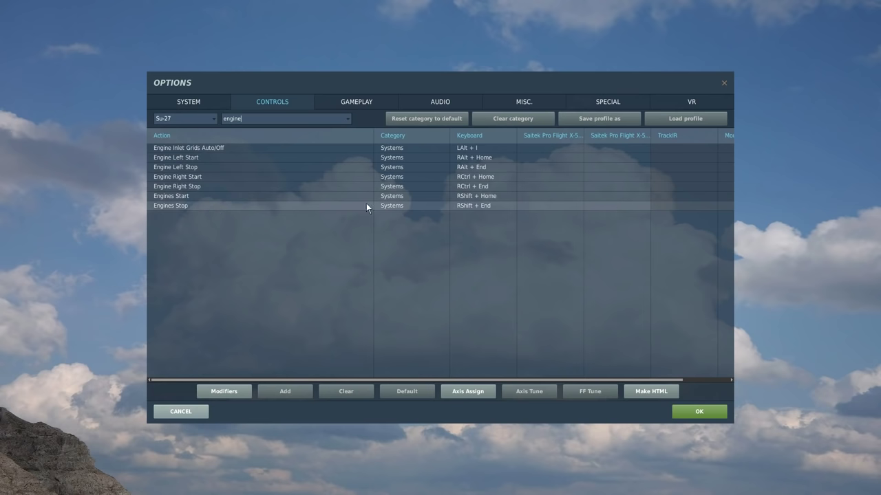
Step: On the first Saitek device, bind JOY_BTN18 to Engines Start and JOY_BTN19 to Engines Stop
double_click(569, 198)
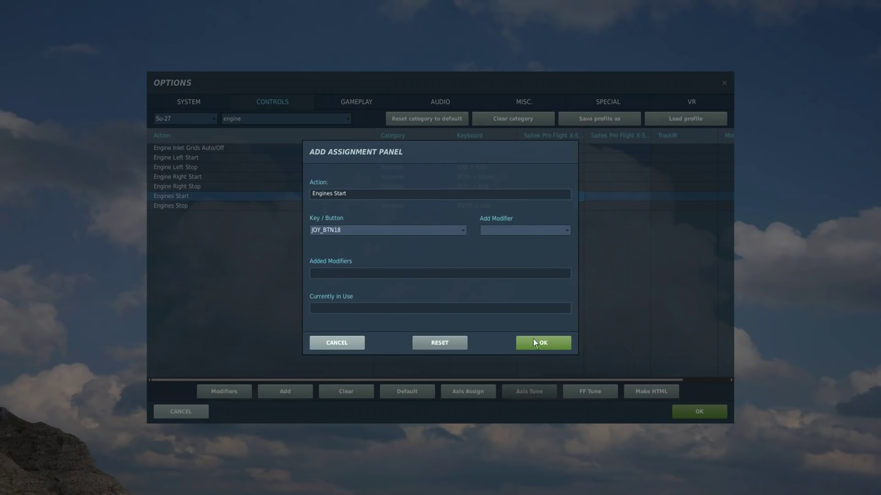
click(534, 342)
double_click(559, 209)
click(534, 343)
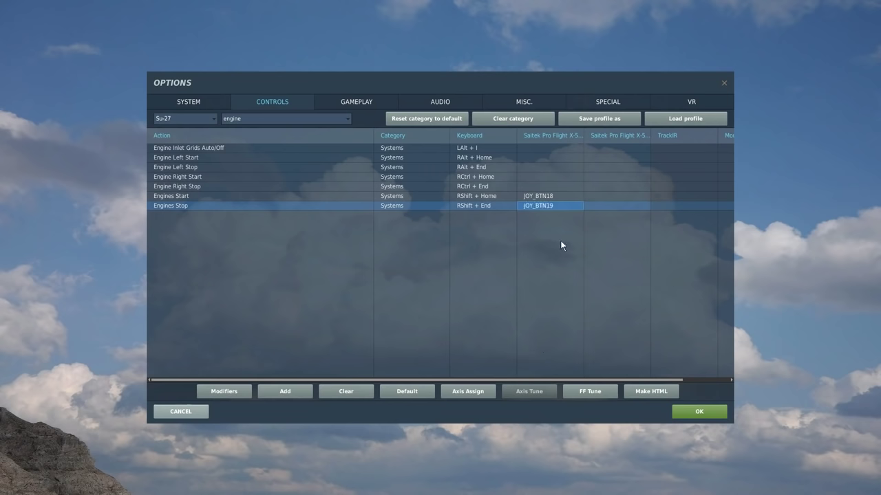
Step: On the first Saitek device, bind JOY_BTN16 to Engine Left Start and JOY_BTN17 to Engine Left Stop
click(536, 162)
double_click(536, 158)
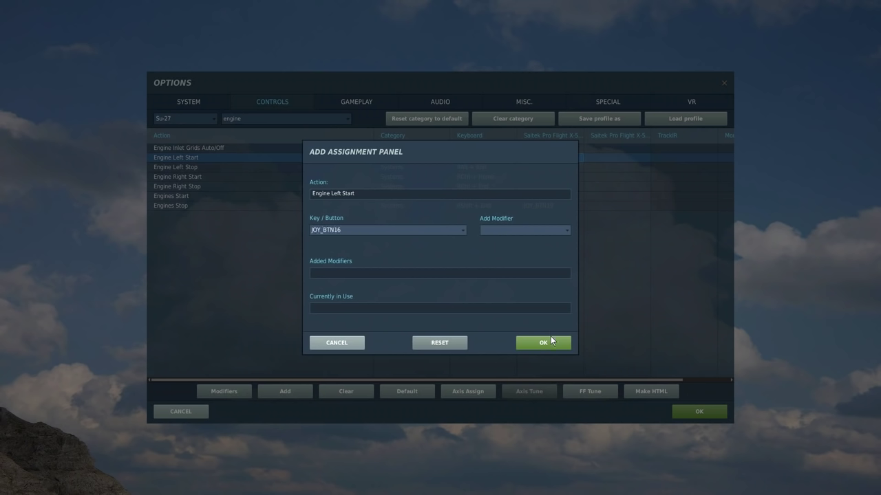
click(549, 341)
double_click(539, 168)
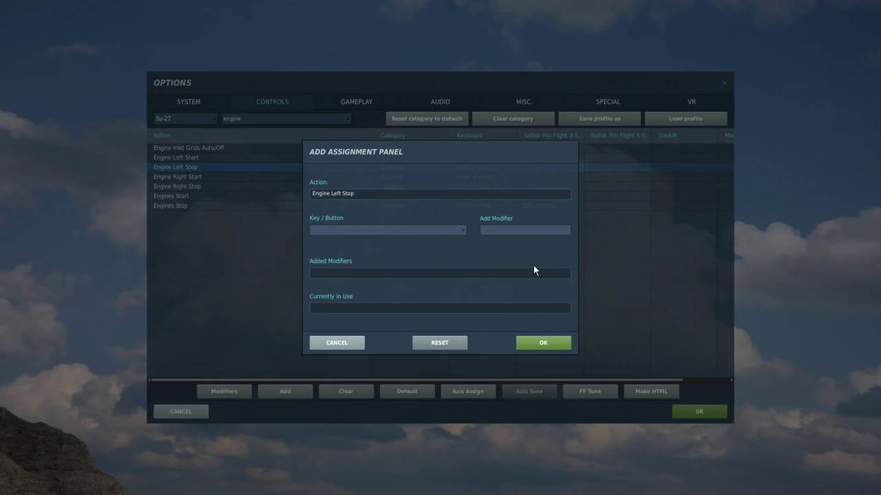
click(542, 343)
Step: On the first Saitek device, bind JOY_BTN14 to Engine Right Start and JOY_BTN15 to Engine Right Stop
double_click(545, 177)
click(540, 344)
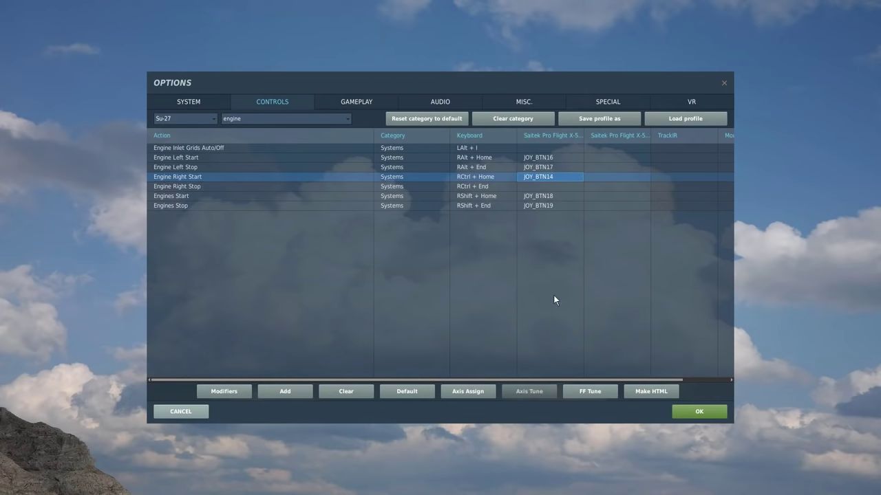
double_click(540, 187)
click(554, 341)
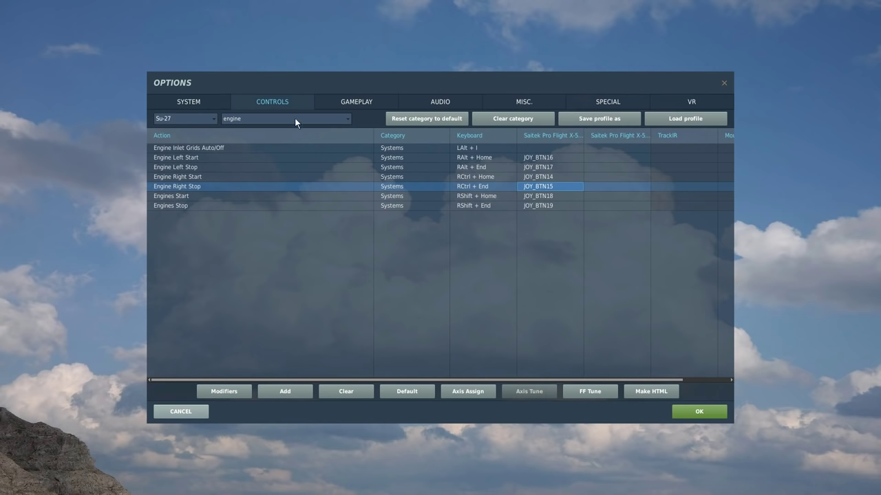
Step: Replace the action filter with "weapon fi" to list the Weapon Fire command
key(BackSpace)
key(BackSpace)
key(BackSpace)
key(BackSpace)
key(BackSpace)
key(BackSpace)
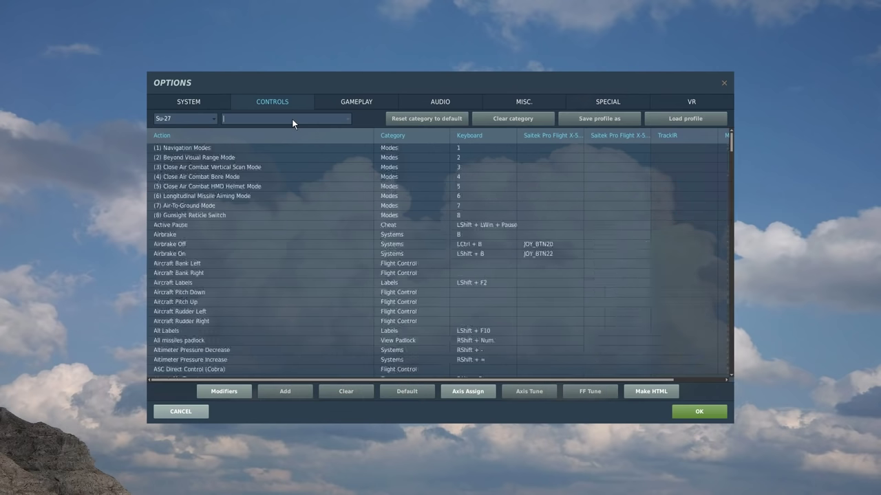
text(wea)
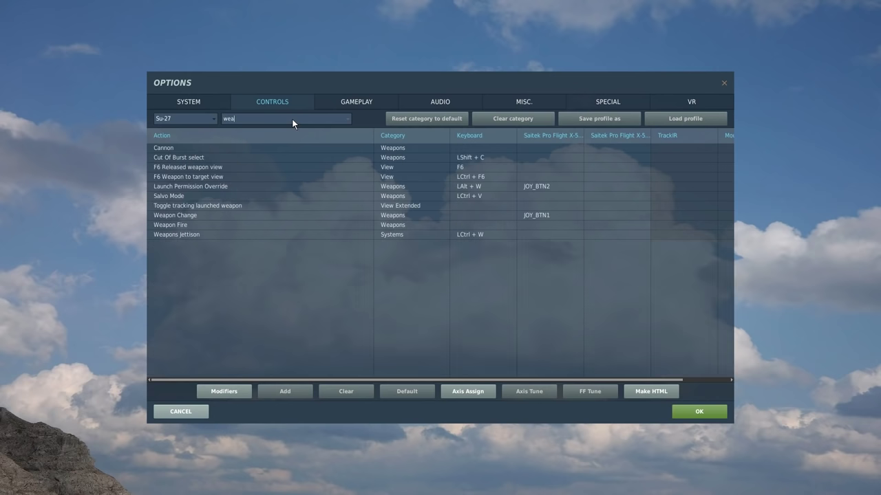
text(pon fi)
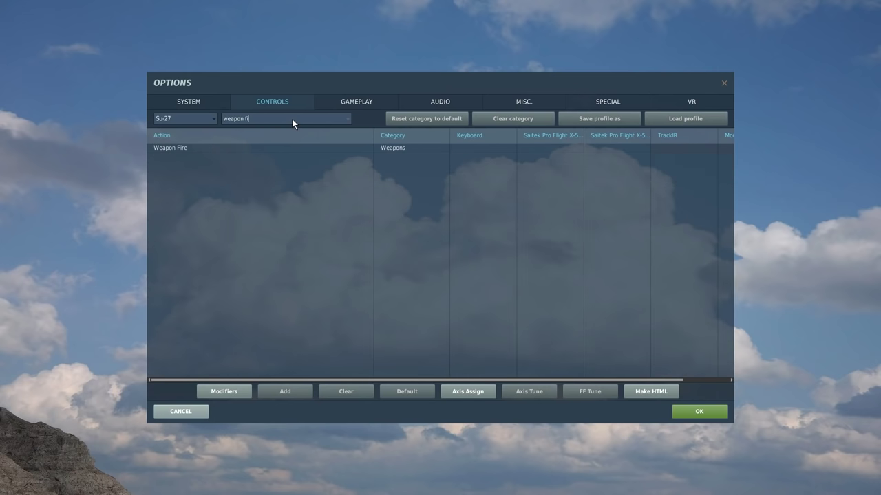
Step: On the second Saitek device, bind JOY_BTN1 to Weapon Fire
click(595, 147)
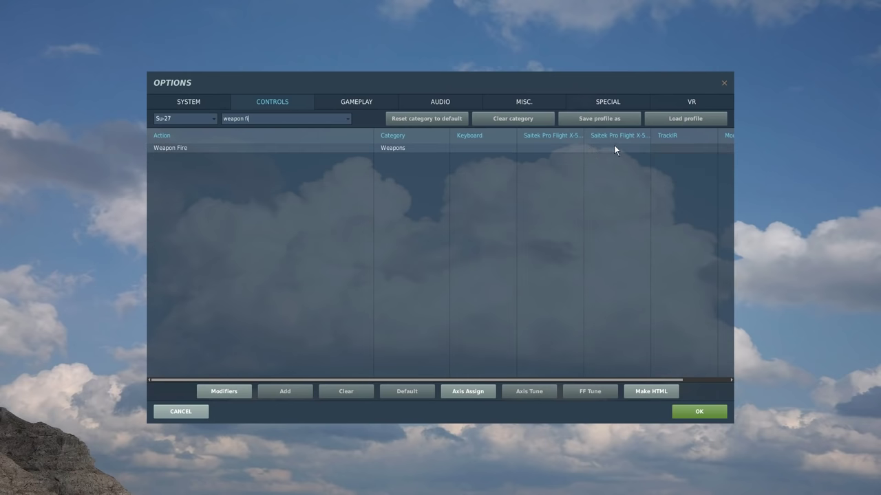
double_click(616, 148)
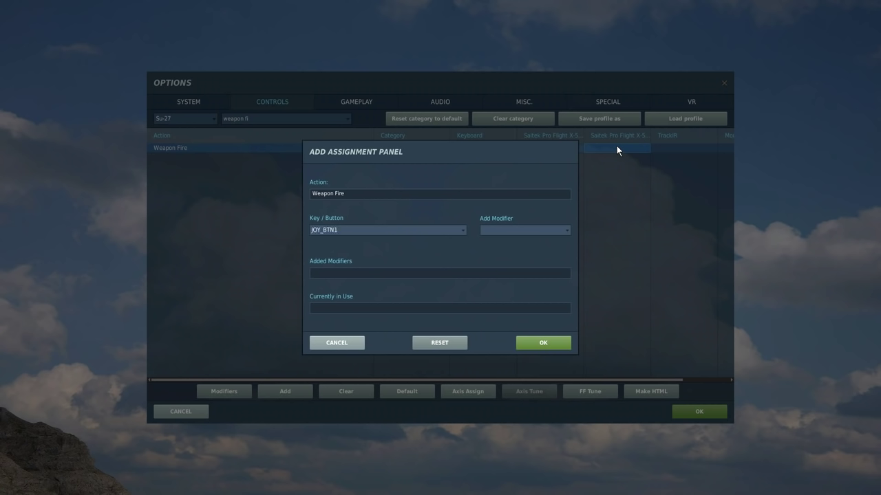
click(545, 346)
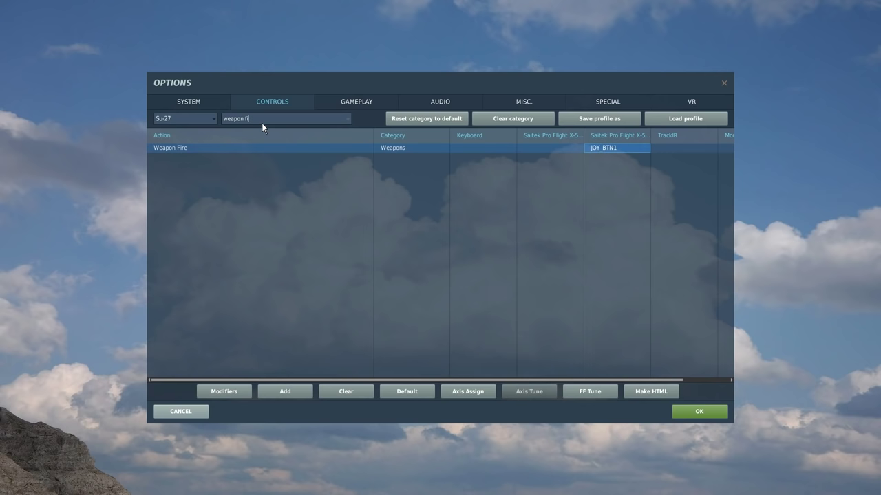
Step: Replace the action filter with "wheel" to list the wheel brake and steering commands
key(BackSpace)
key(BackSpace)
key(BackSpace)
key(BackSpace)
key(BackSpace)
key(BackSpace)
key(BackSpace)
key(BackSpace)
text(hell)
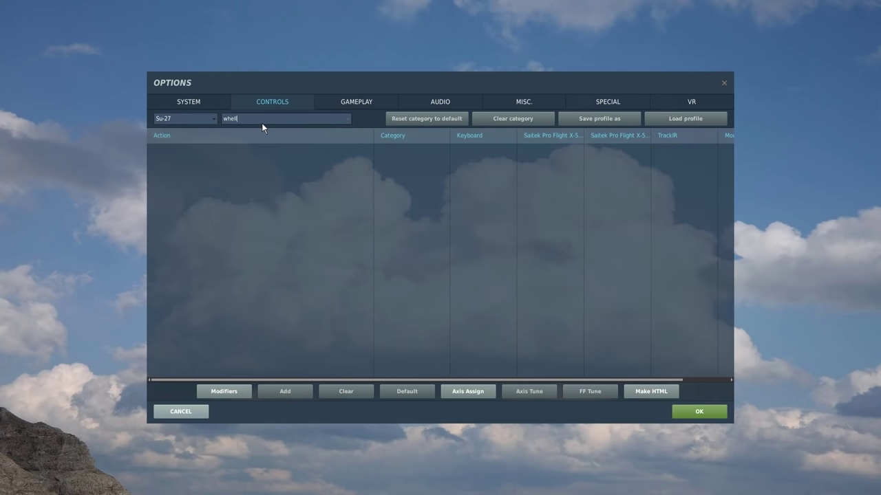
key(BackSpace)
key(BackSpace)
text(elb)
key(BackSpace)
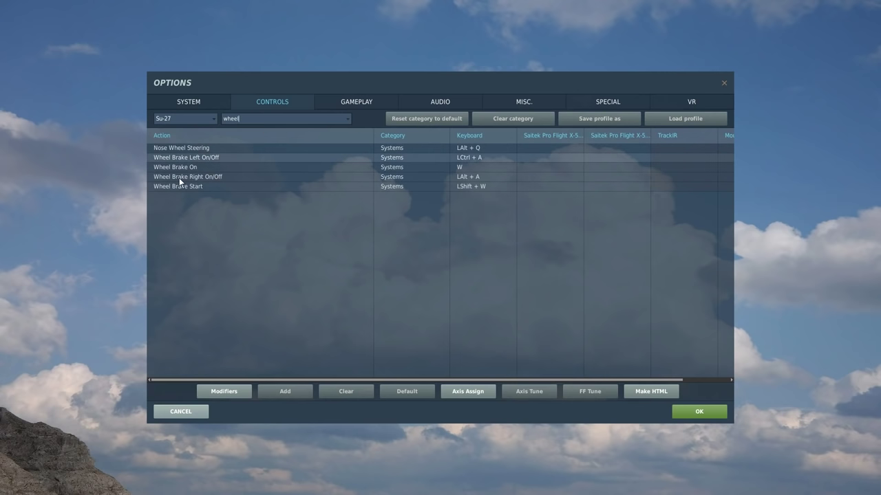
Step: On the second Saitek device, bind JOY_BTN6 to Wheel Brake On and JOY_BTN5 to Nose Wheel Steering
click(272, 168)
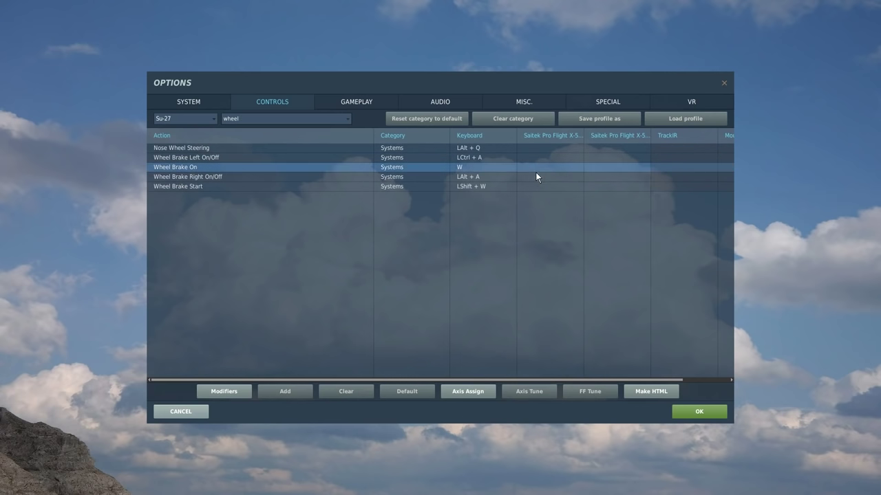
double_click(605, 172)
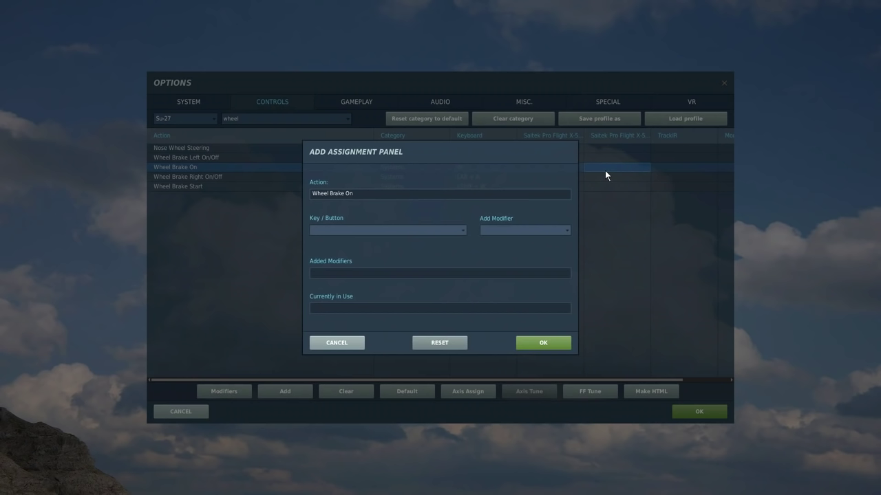
click(543, 343)
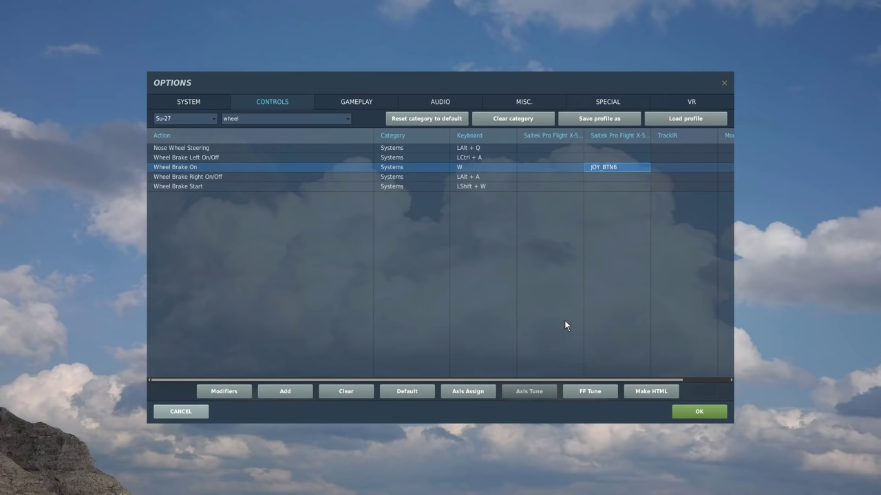
click(201, 148)
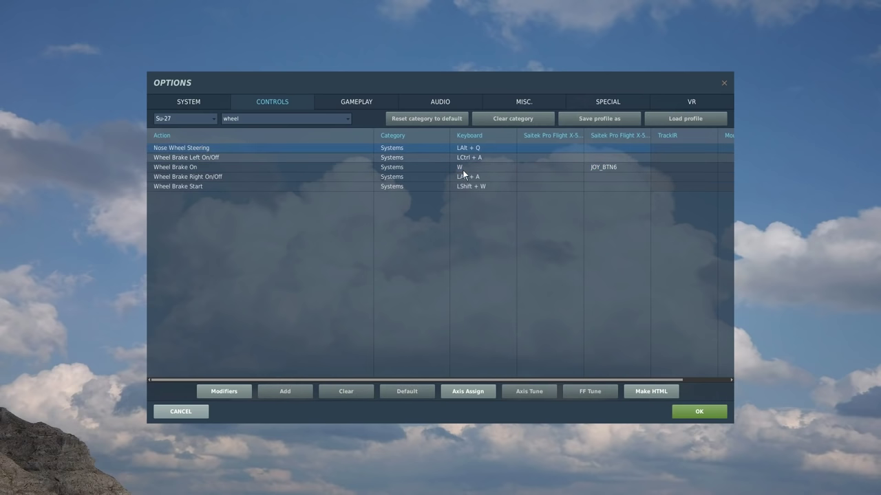
double_click(606, 149)
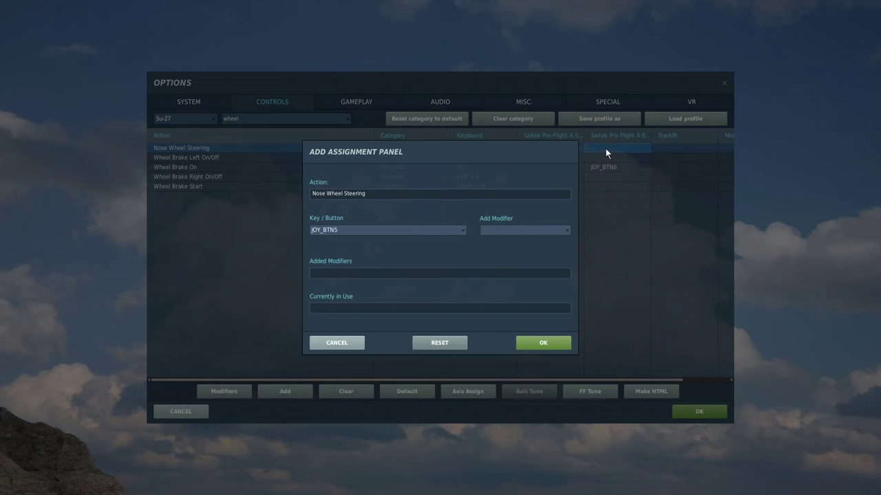
click(548, 344)
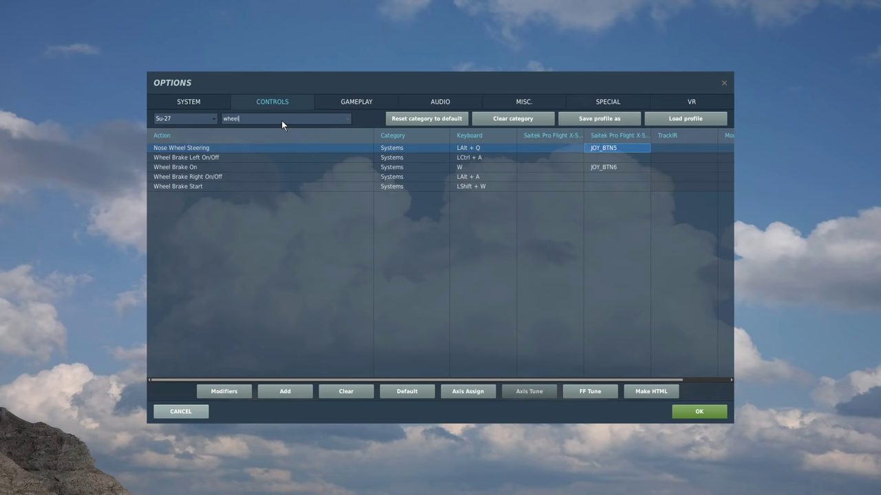
Step: Replace the action filter with "lock" to list the lock commands
key(BackSpace)
key(BackSpace)
text(lock)
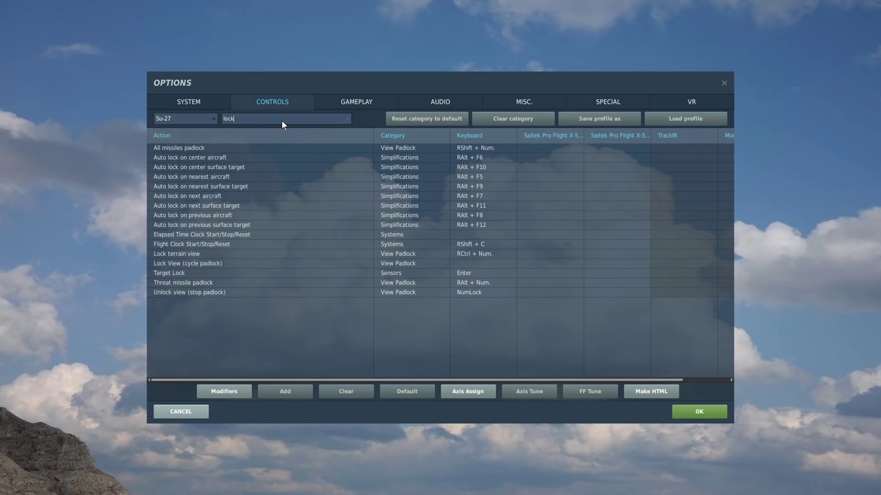
Step: On the second Saitek device, bind JOY_BTN2 to Target Lock
click(180, 273)
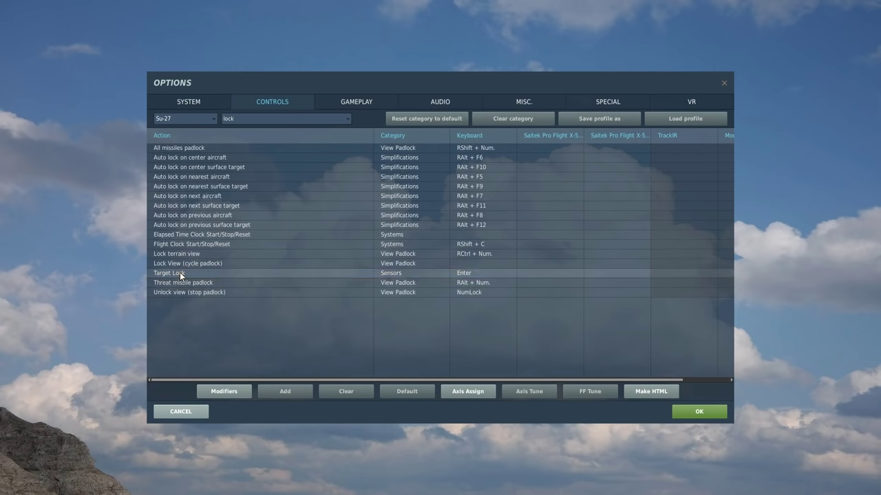
double_click(607, 275)
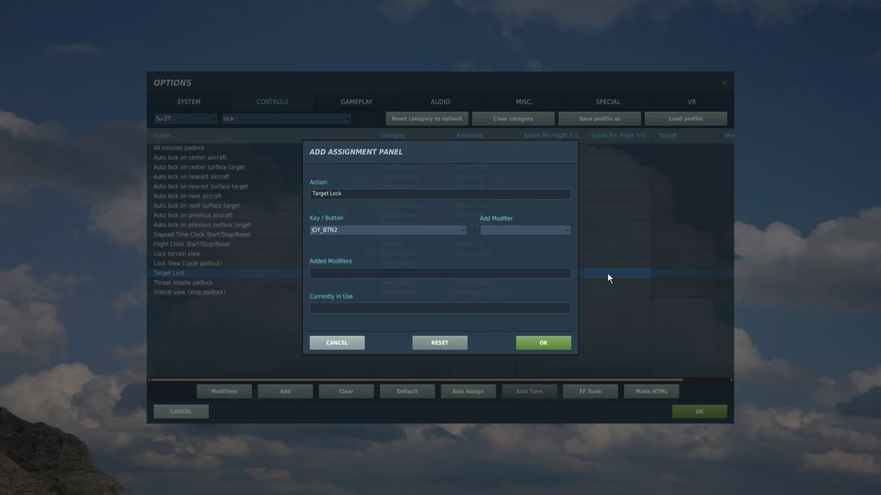
click(541, 342)
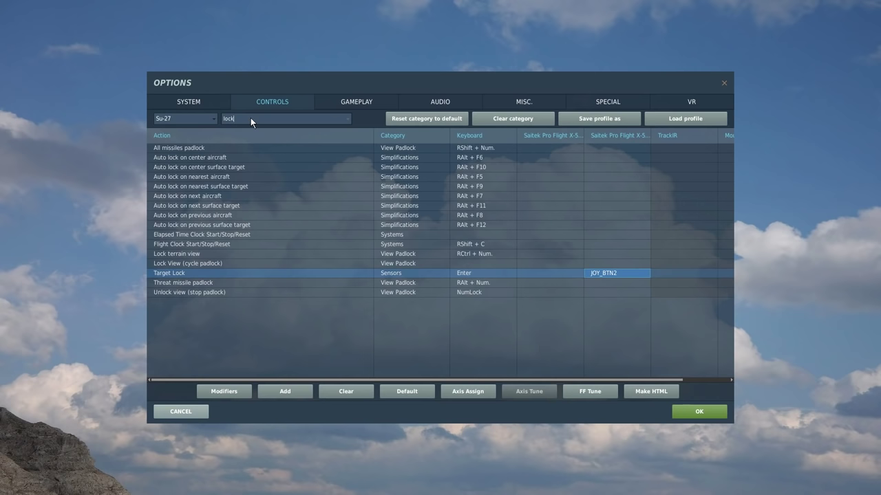
Step: Replace the action filter with "trim" to list the trim commands
key(BackSpace)
key(BackSpace)
key(BackSpace)
key(BackSpace)
text(tr)
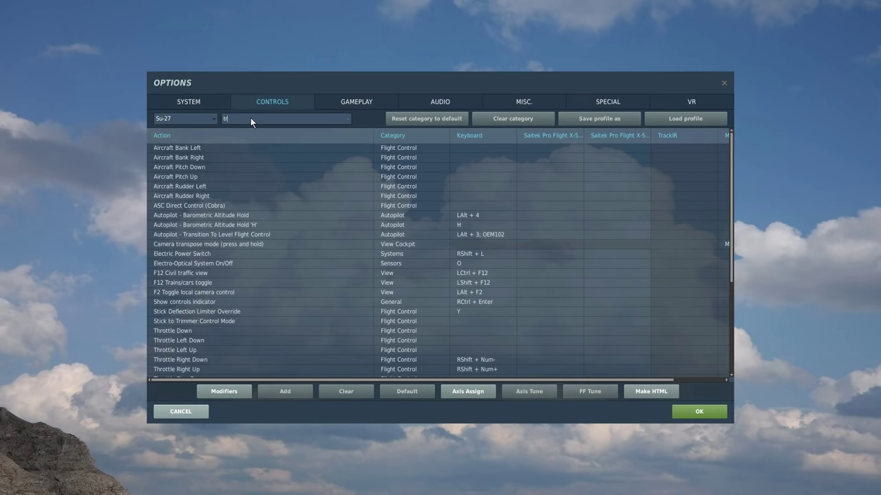
text(im)
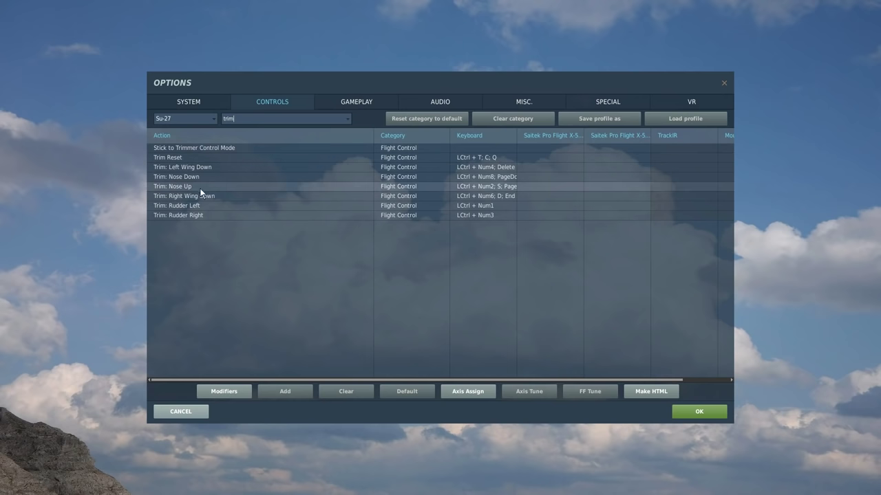
Step: On the second Saitek device, bind JOY_BTN10 to Trim: Left Wing Down and JOY_BTN9 to Trim: Nose Down
click(211, 166)
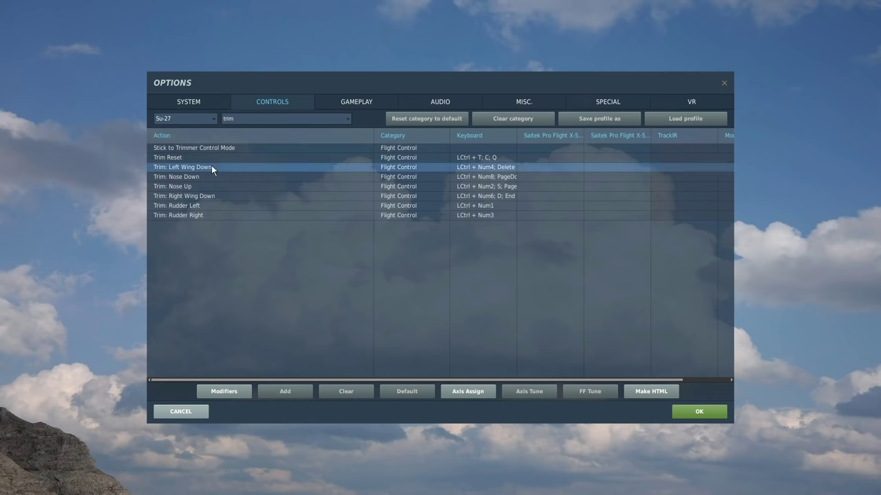
double_click(614, 169)
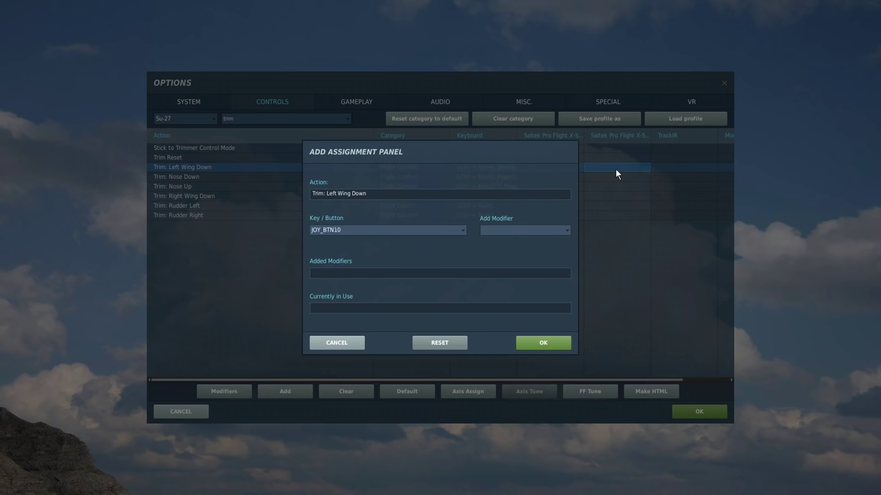
click(548, 347)
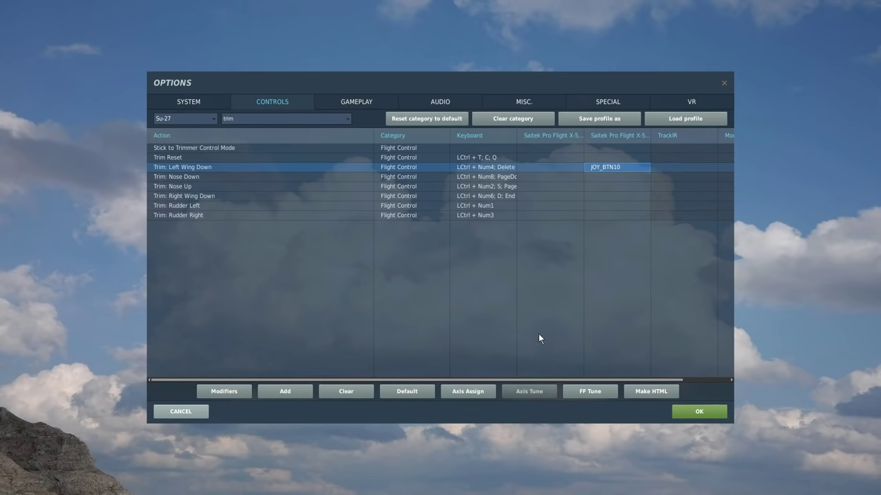
double_click(614, 176)
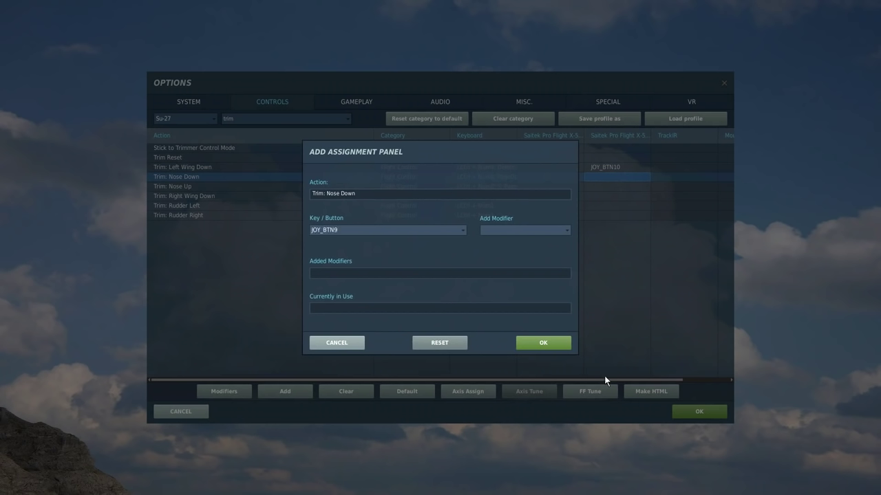
key(Return)
Step: On the second Saitek device, bind JOY_BTN7 to Trim: Nose Up and JOY_BTN8 to Trim: Right Wing Down
double_click(624, 186)
click(543, 343)
double_click(598, 197)
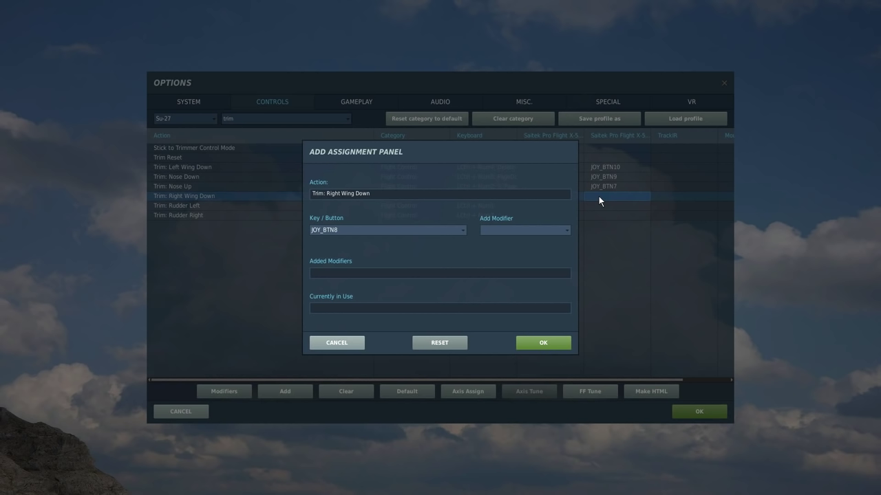
click(528, 342)
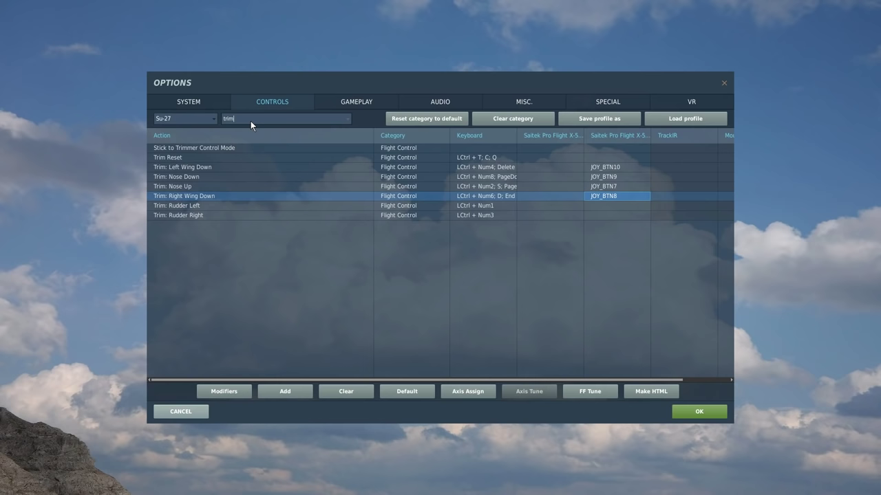
Step: Replace the action filter with "design" to list the target designator commands
key(BackSpace)
key(BackSpace)
key(BackSpace)
key(BackSpace)
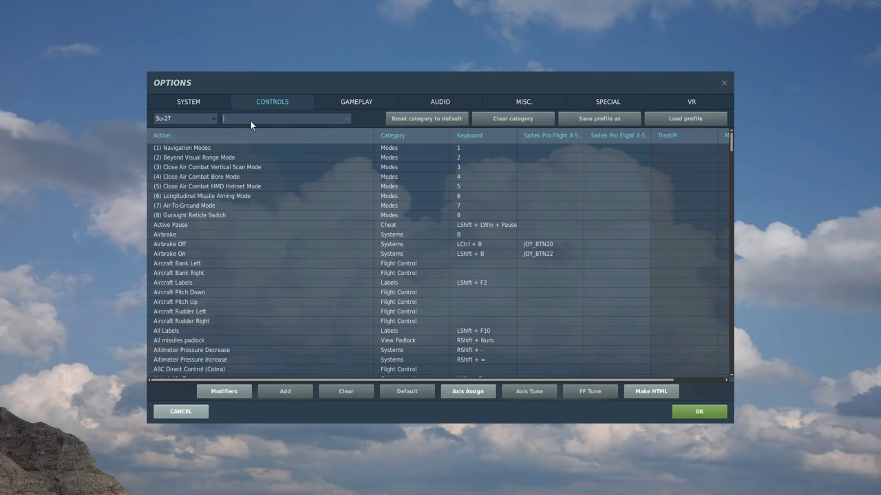
text(design)
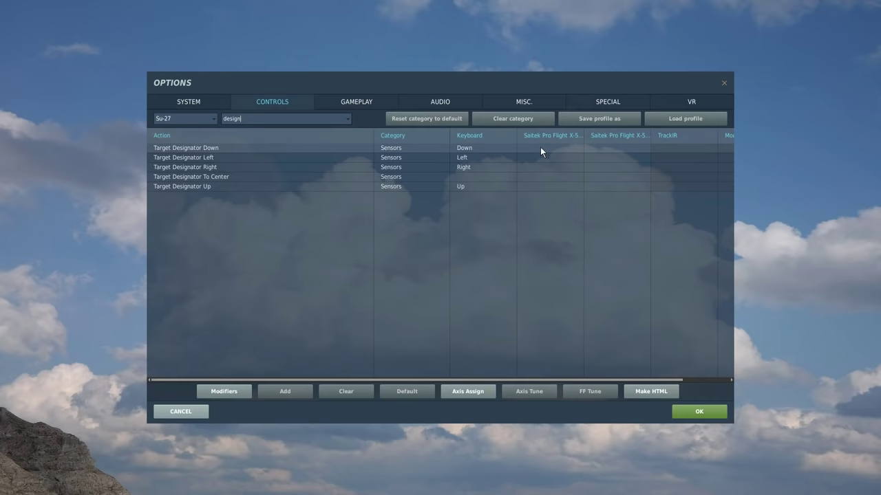
Step: On the second Saitek device, bind JOY_BTN13 to Target Designator Down and JOY_BTN14 to Target Designator Left
double_click(595, 147)
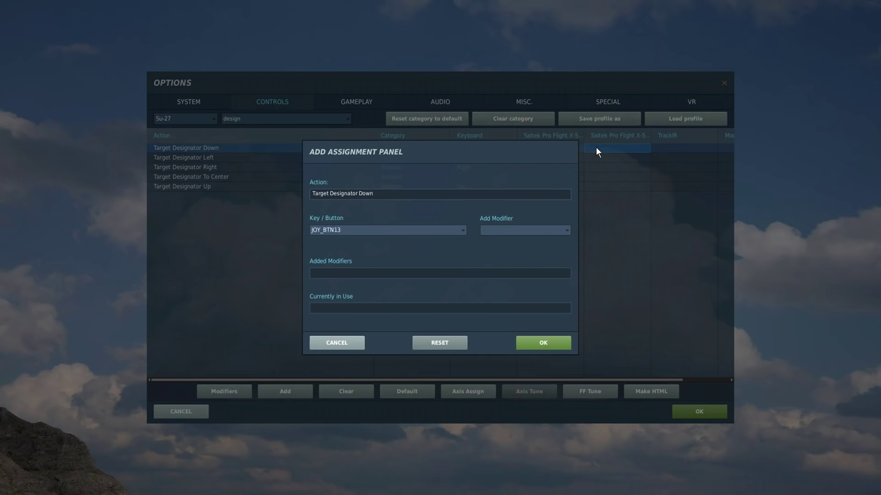
click(529, 349)
double_click(621, 157)
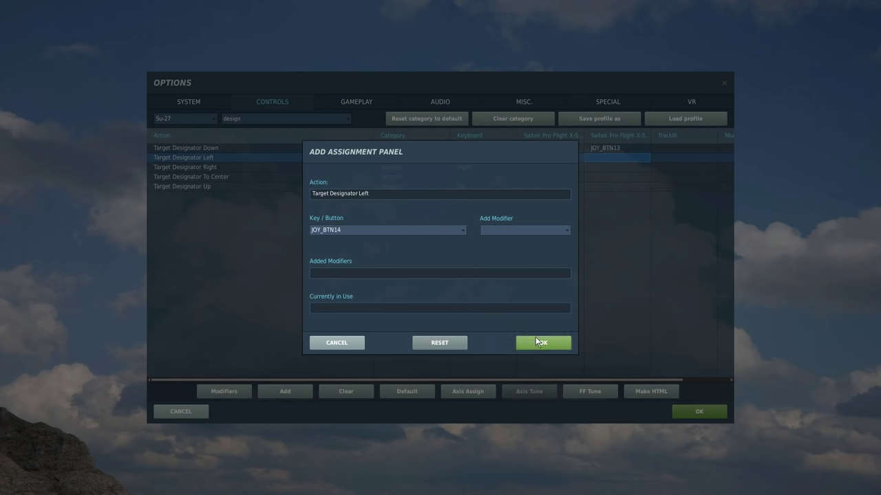
click(537, 340)
Step: On the second Saitek device, bind JOY_BTN12 to Target Designator Right and JOY_BTN11 to Target Designator Up
double_click(591, 171)
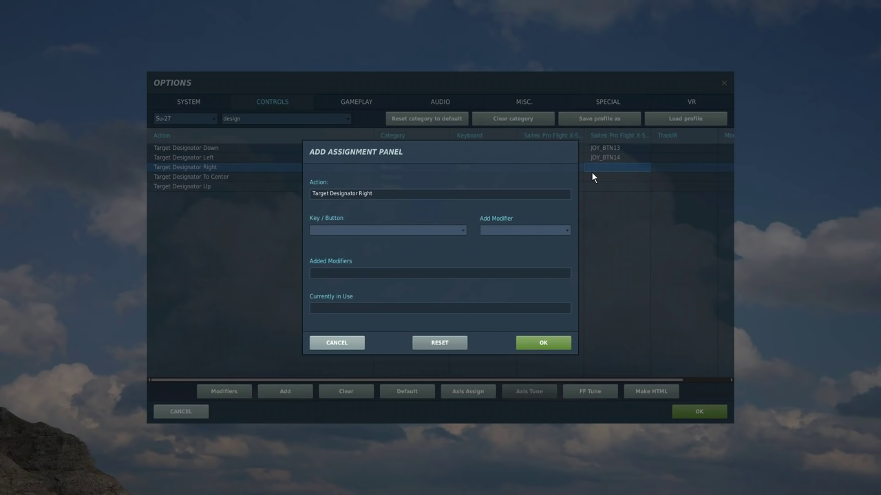
click(542, 338)
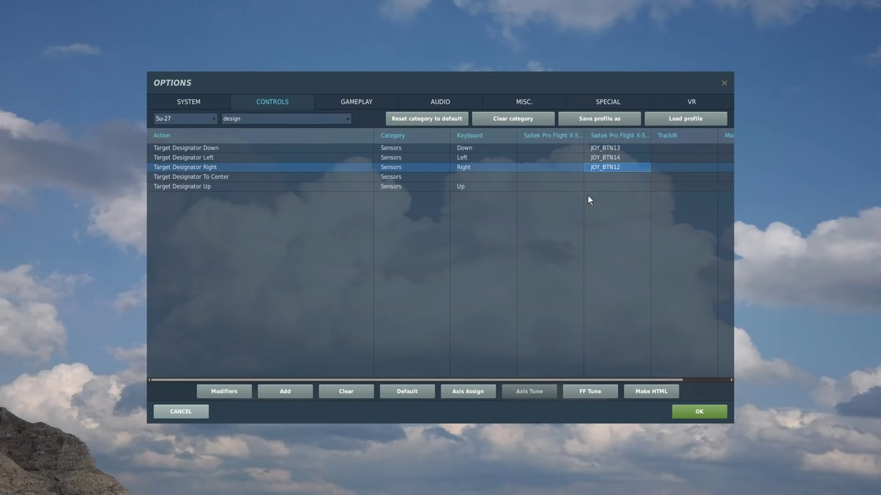
double_click(602, 186)
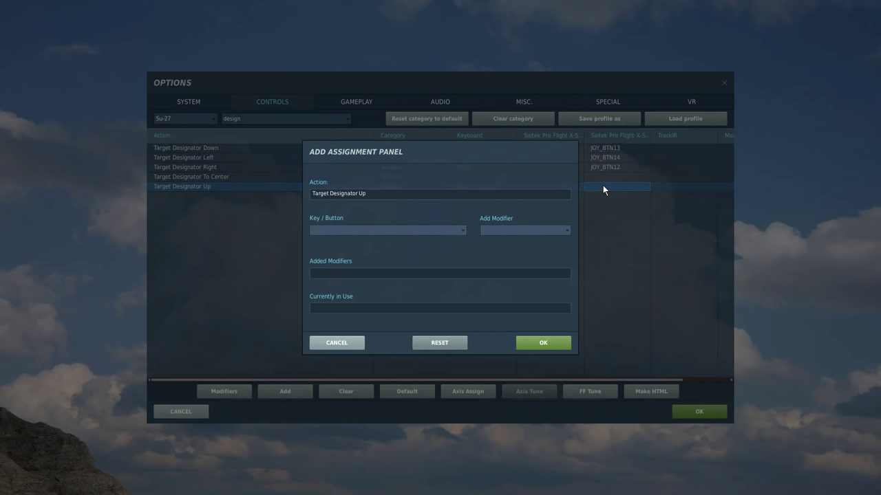
click(543, 344)
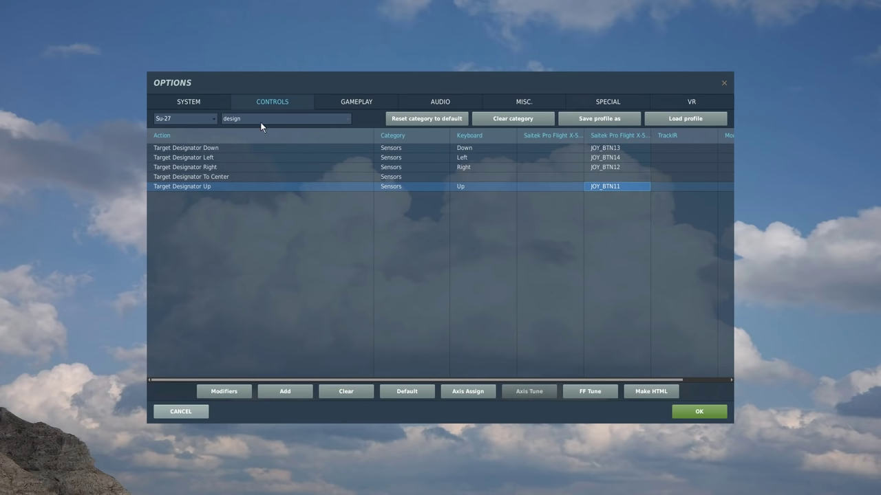
Step: Replace the action filter with "modes" to list the combat and navigation mode commands
key(BackSpace)
key(BackSpace)
key(BackSpace)
key(BackSpace)
key(BackSpace)
key(BackSpace)
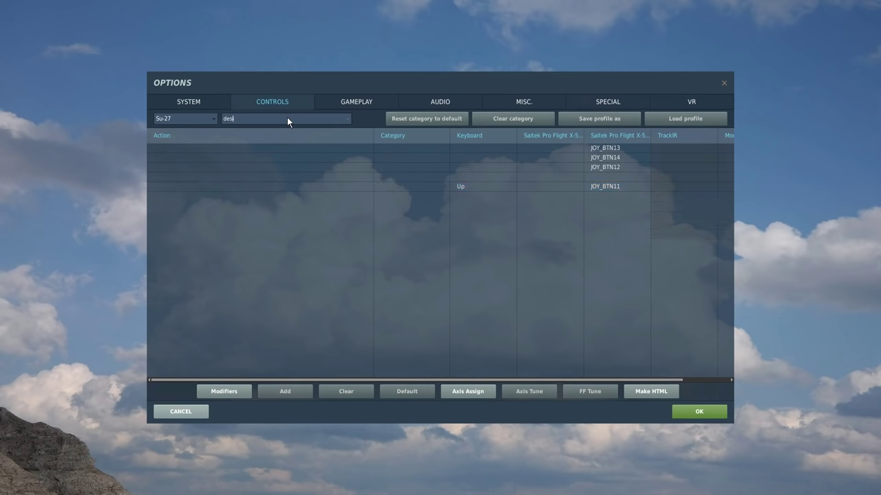
text(modes)
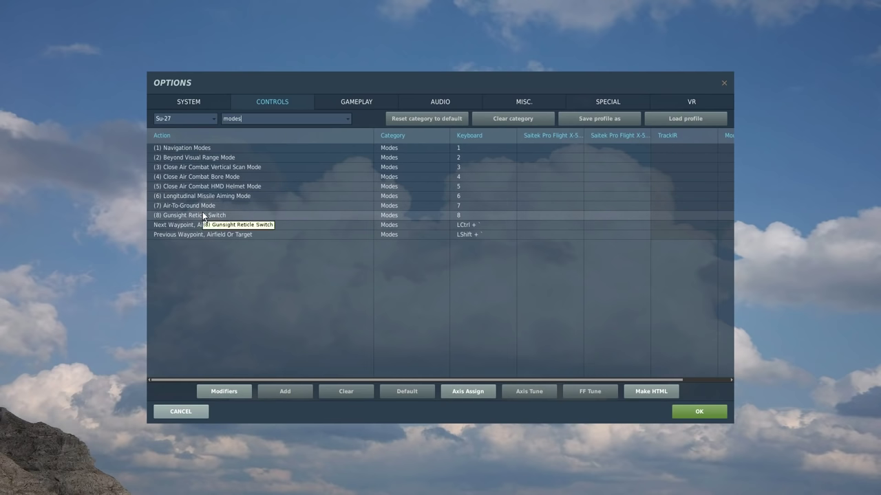
Step: On the second Saitek device, bind JOY_BTN_POV1_L to Beyond Visual Range Mode
click(177, 157)
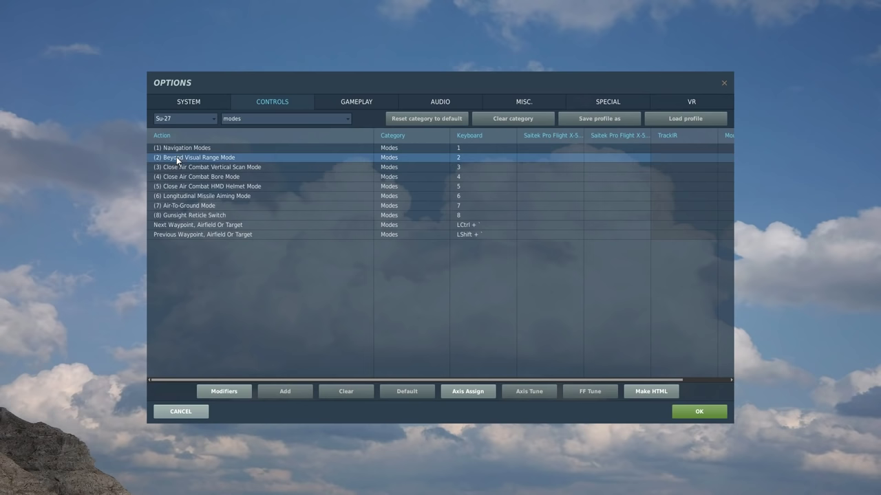
double_click(557, 159)
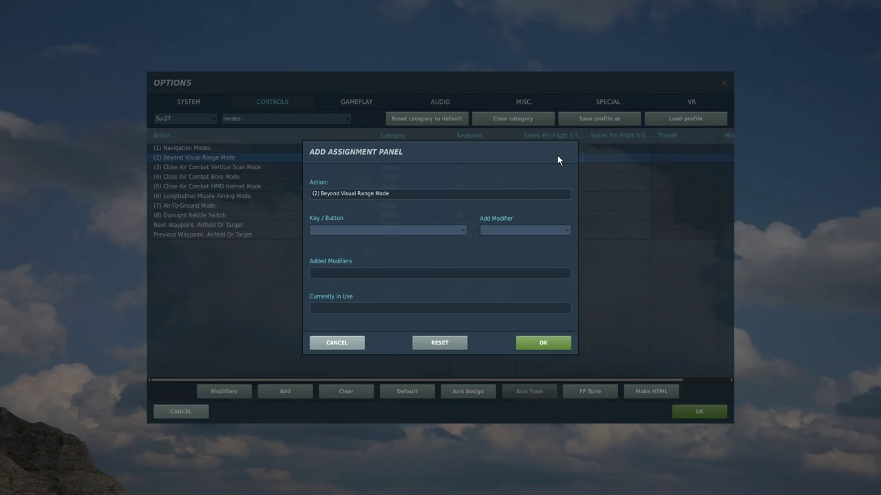
click(346, 345)
double_click(603, 158)
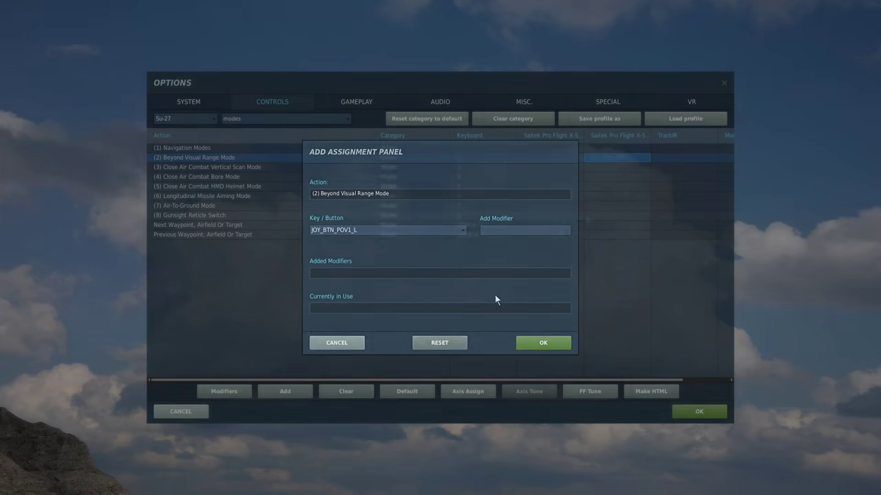
click(543, 343)
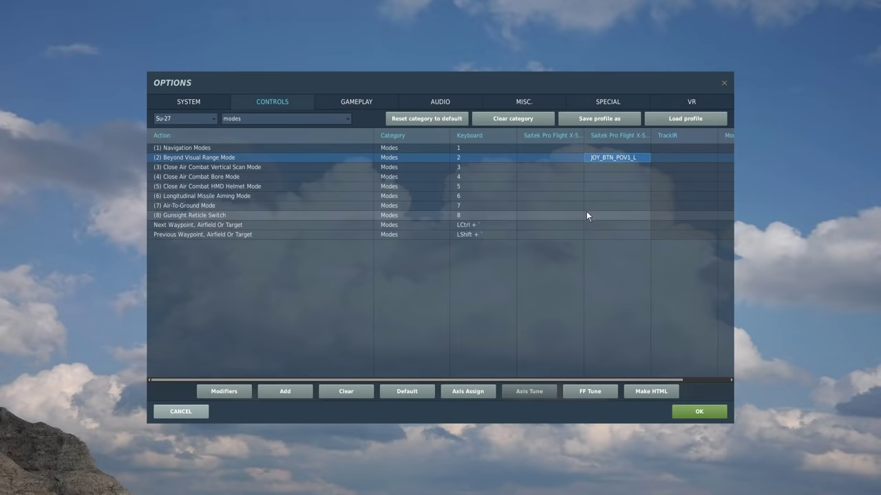
Step: On the second Saitek device, bind JOY_BTN_POV1_U to Close Air Combat HMD Helmet Mode and JOY_BTN_POV1_R to Close Air Combat Vertical Scan Mode
click(605, 178)
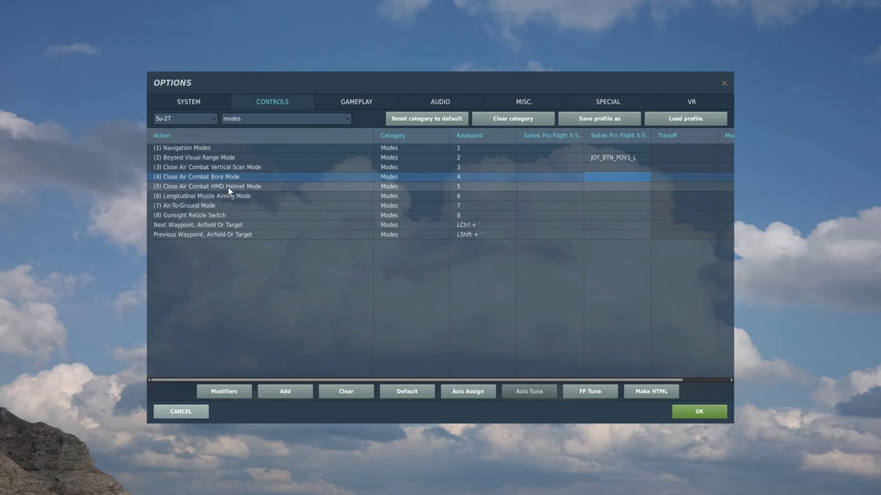
click(596, 187)
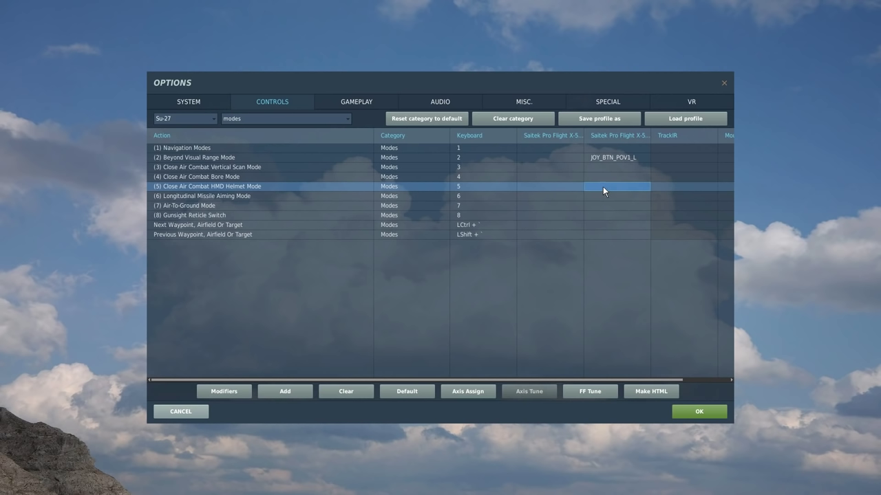
double_click(603, 186)
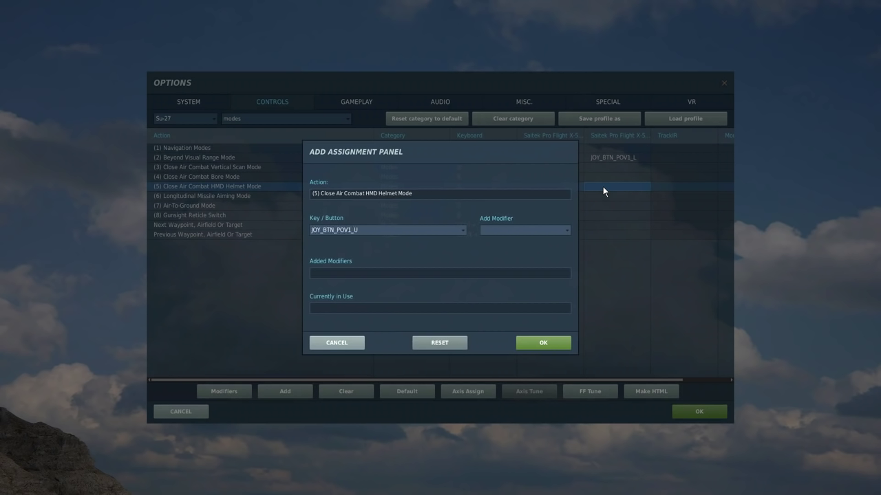
click(556, 346)
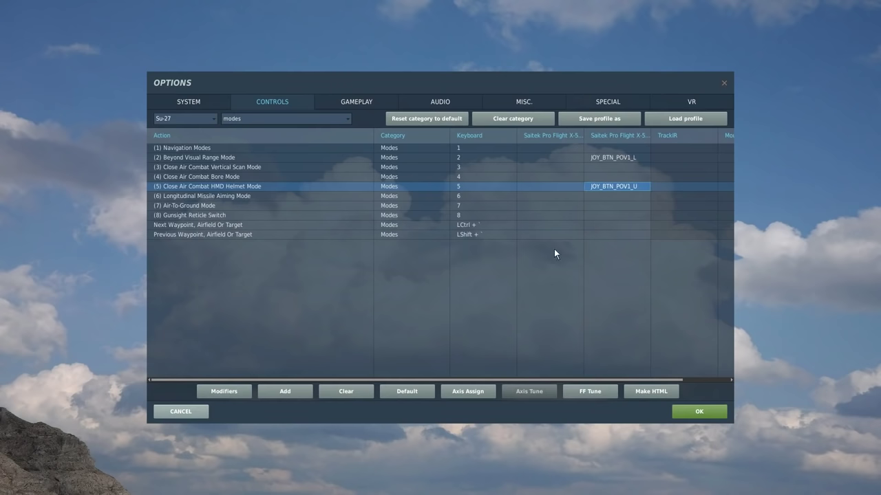
double_click(611, 170)
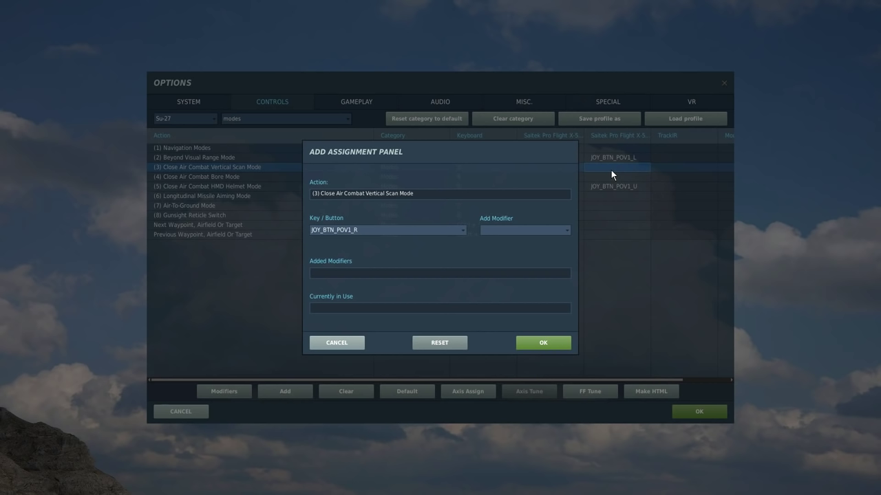
click(537, 343)
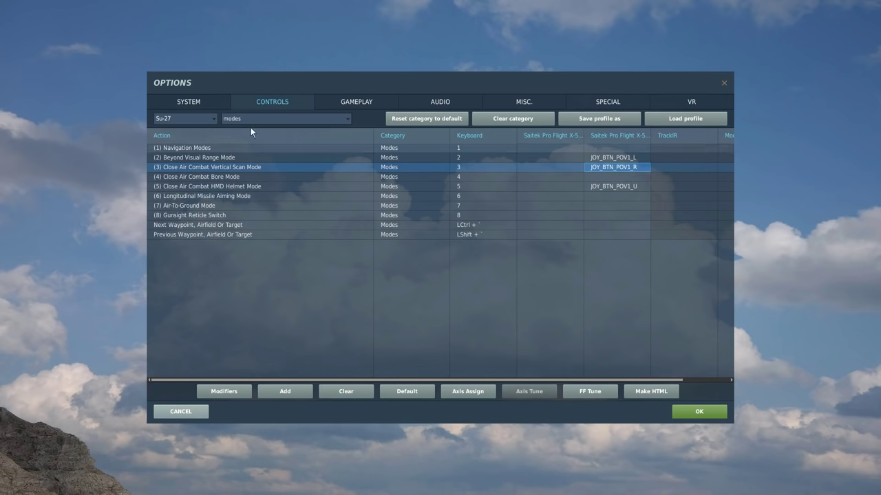
Step: Filter the actions by "cann" and bind JOY_BTN_POV1_D to Cannon on the second Saitek device
key(BackSpace)
key(BackSpace)
key(BackSpace)
key(BackSpace)
key(BackSpace)
text(cann)
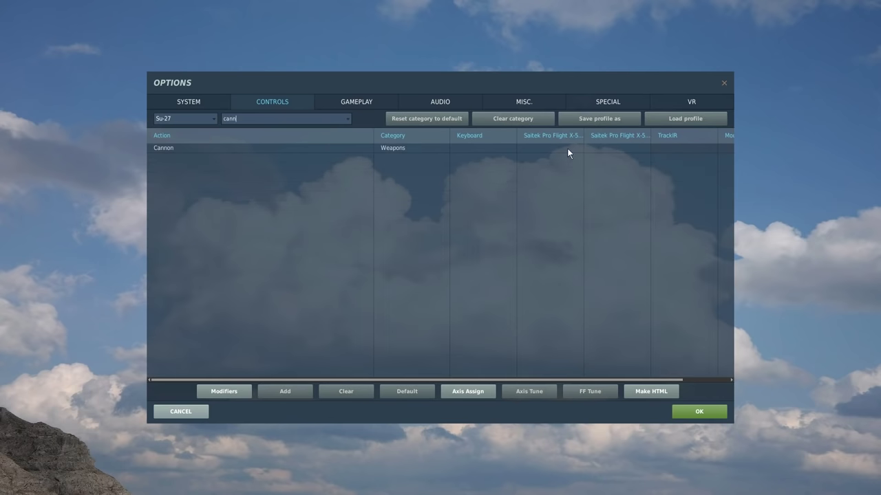
double_click(597, 149)
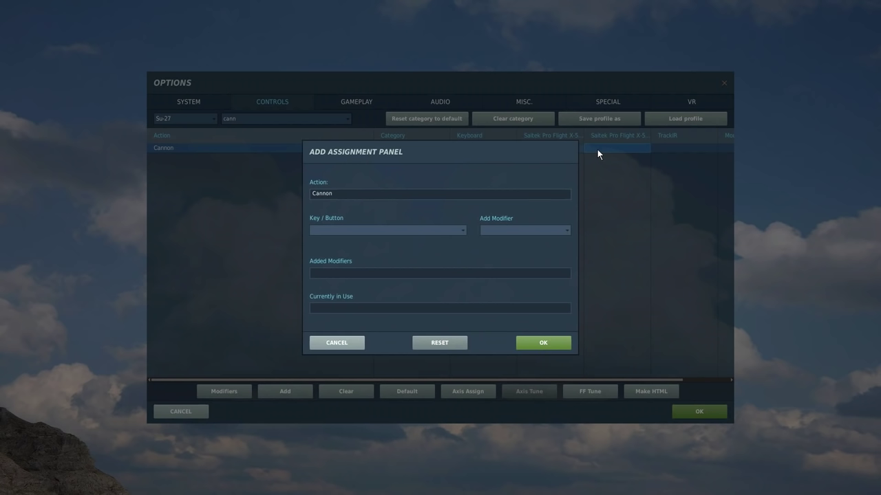
click(551, 343)
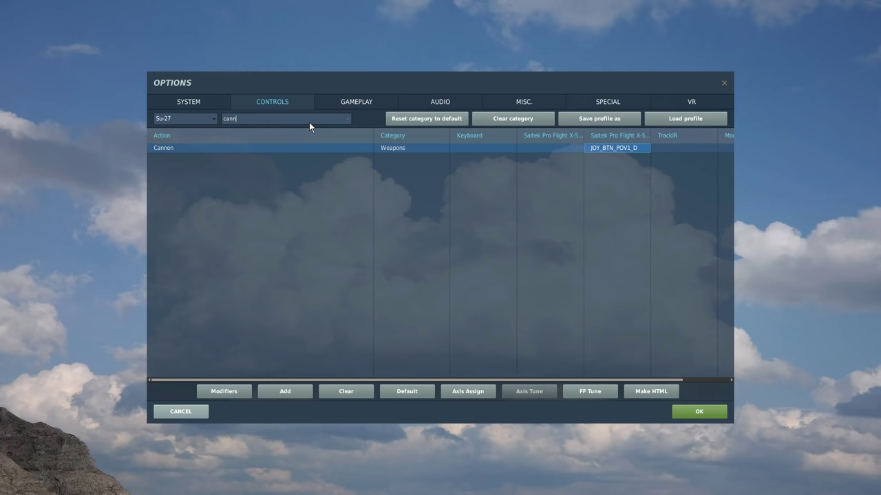
Step: Clear the action filter to list all Su-27 commands
key(BackSpace)
key(BackSpace)
key(BackSpace)
key(BackSpace)
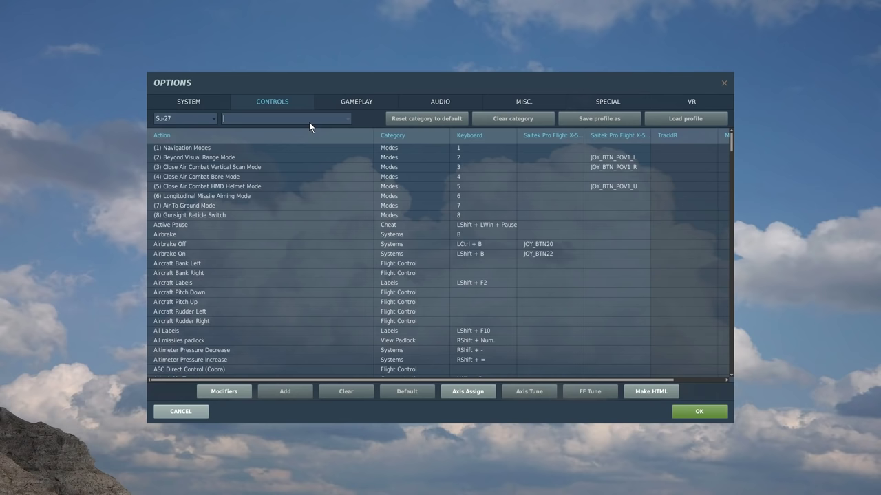
Step: Filter the actions by "rws" and bind the keyboard key U to Radar RWS/TWS Mode Select
text(rws)
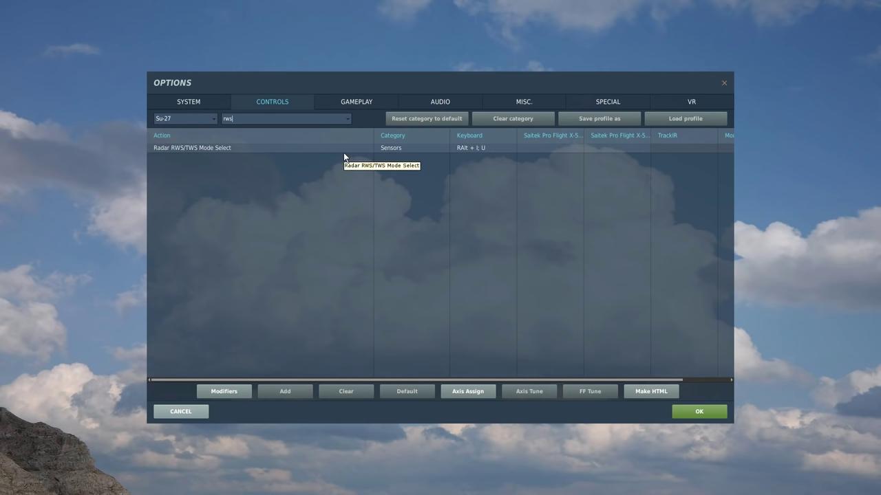
double_click(480, 149)
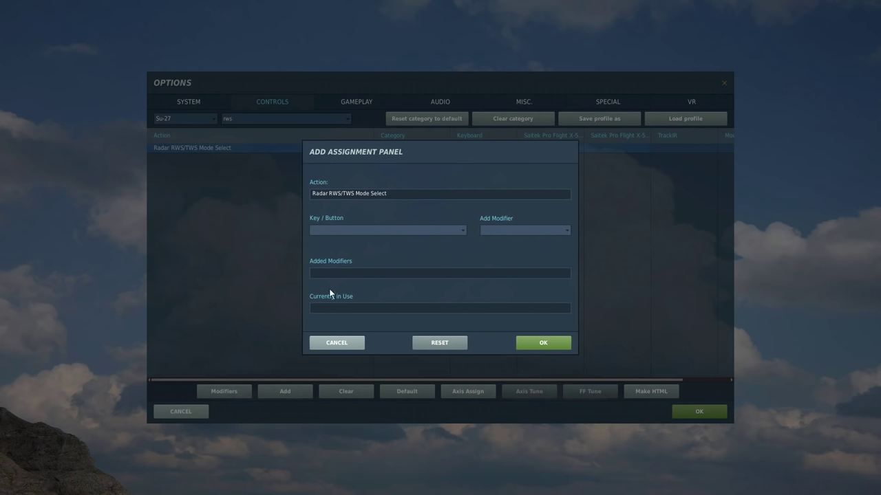
key(u)
click(542, 343)
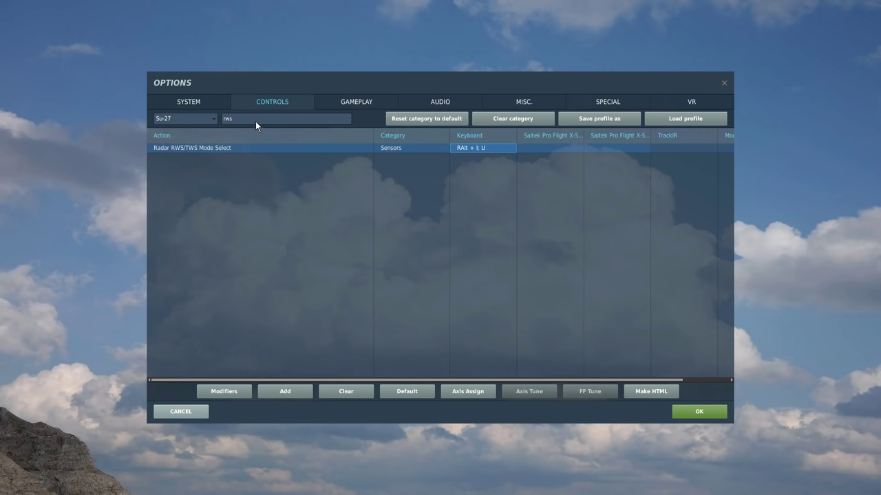
Step: Filter the actions by "scan" and bind keyboard Num2 to Scan Zone Down and Num8 to Scan Zone Up
key(BackSpace)
key(BackSpace)
key(BackSpace)
text(scan)
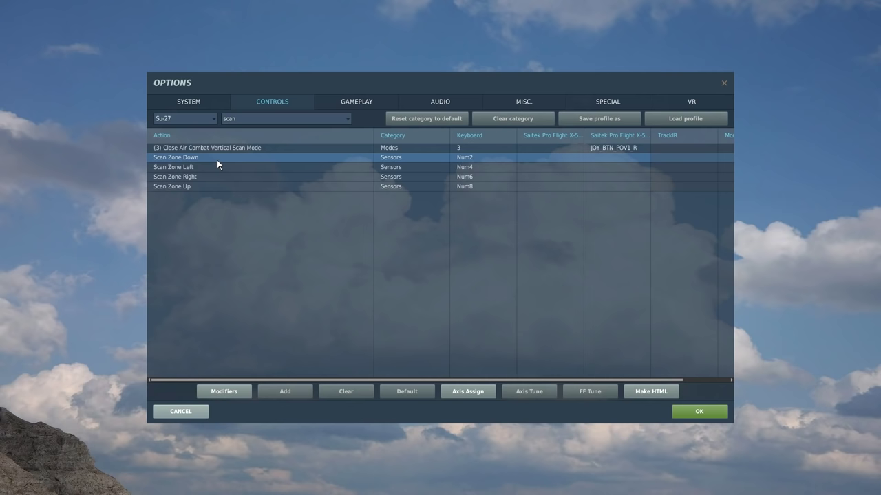
double_click(473, 158)
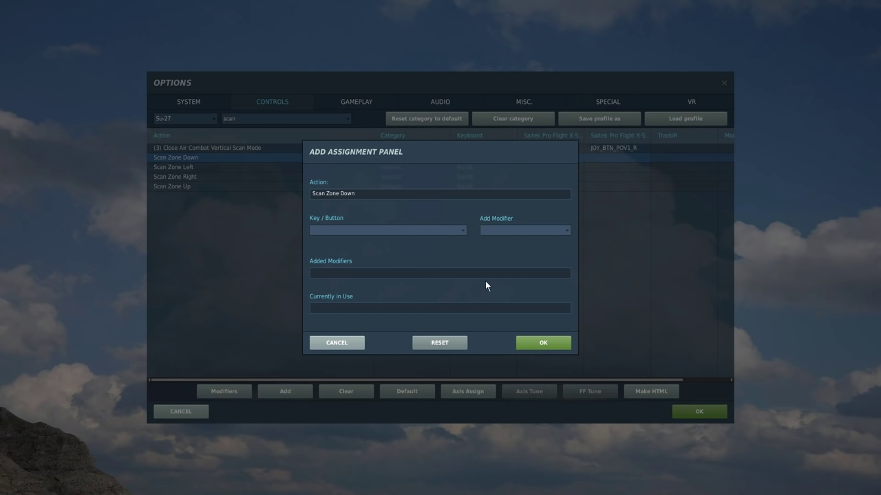
key(KP_2)
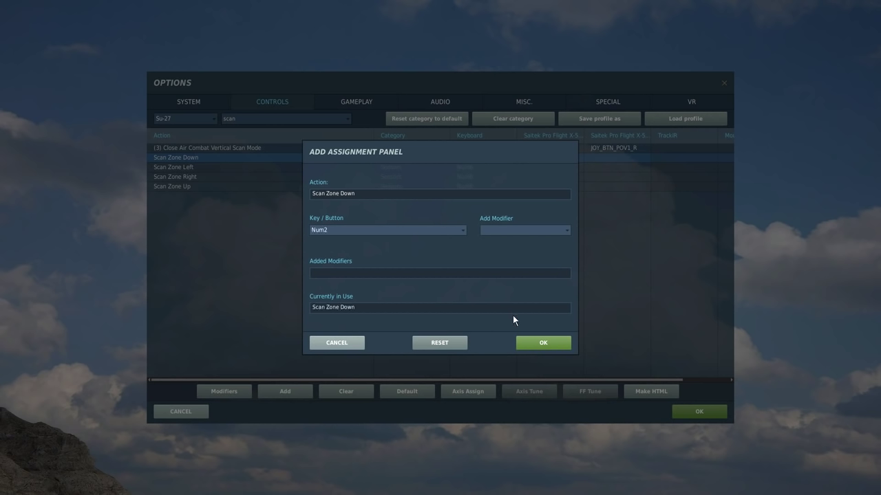
click(540, 344)
double_click(472, 187)
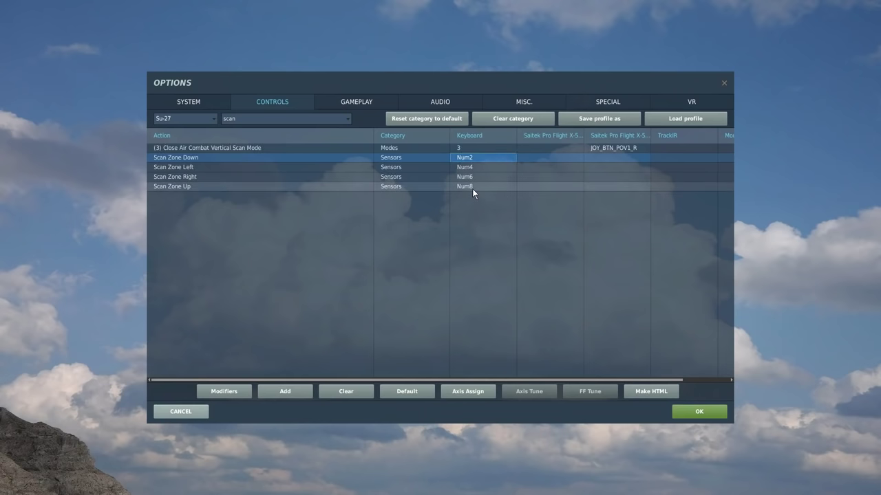
key(KP_8)
click(543, 343)
Step: Bind keyboard Num4 to Scan Zone Left and Num6 to Scan Zone Right
double_click(482, 167)
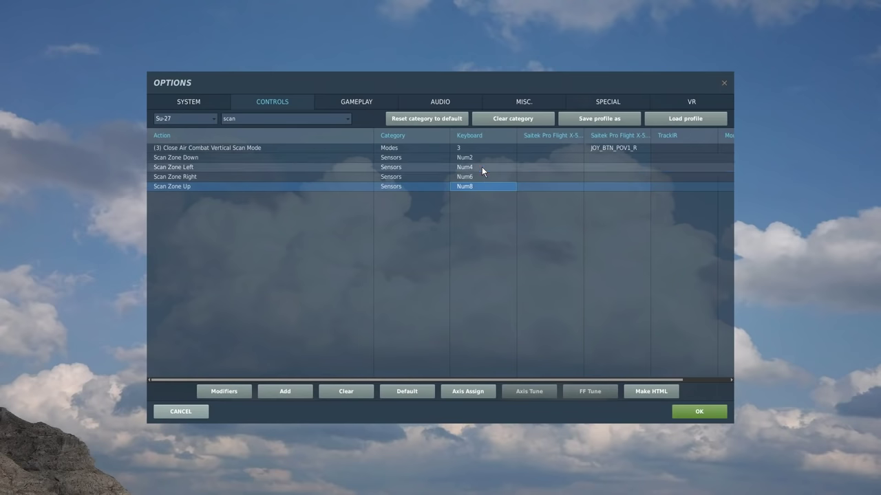
key(KP_4)
click(527, 343)
double_click(480, 177)
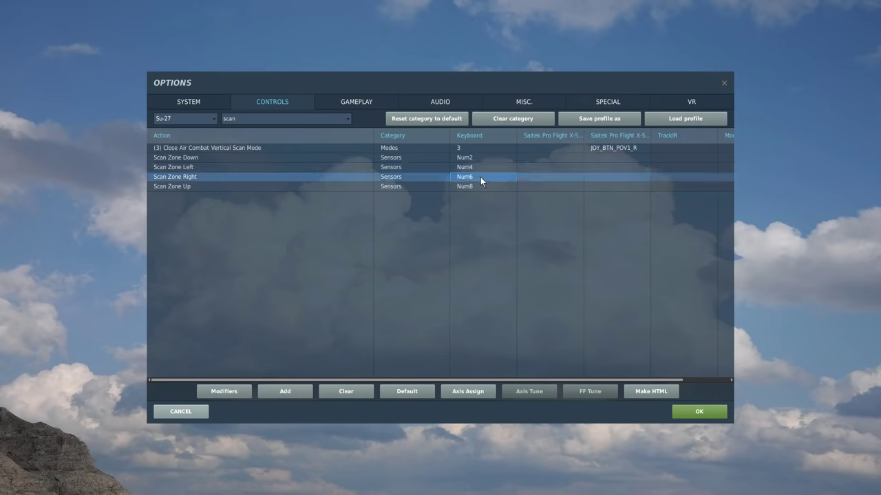
key(KP_6)
click(532, 342)
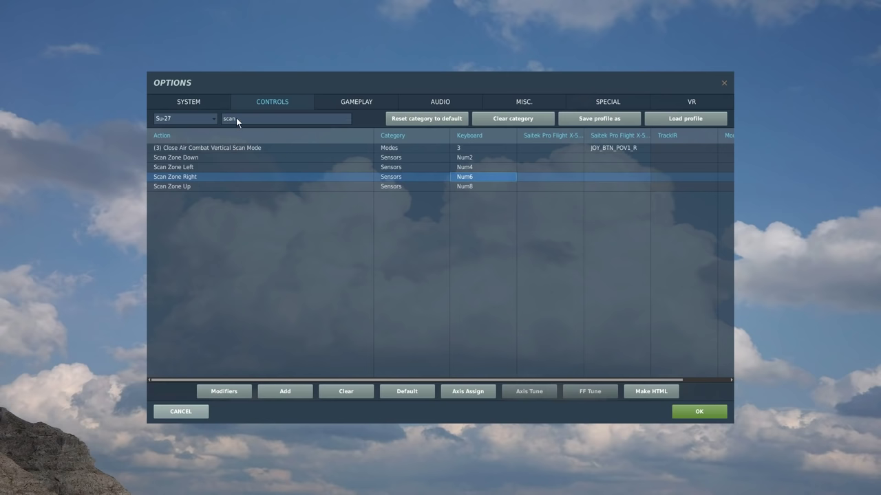
Step: Filter the actions by "displ" and bind keyboard Num+ to Display Zoom In
key(BackSpace)
key(BackSpace)
key(BackSpace)
key(BackSpace)
text(d)
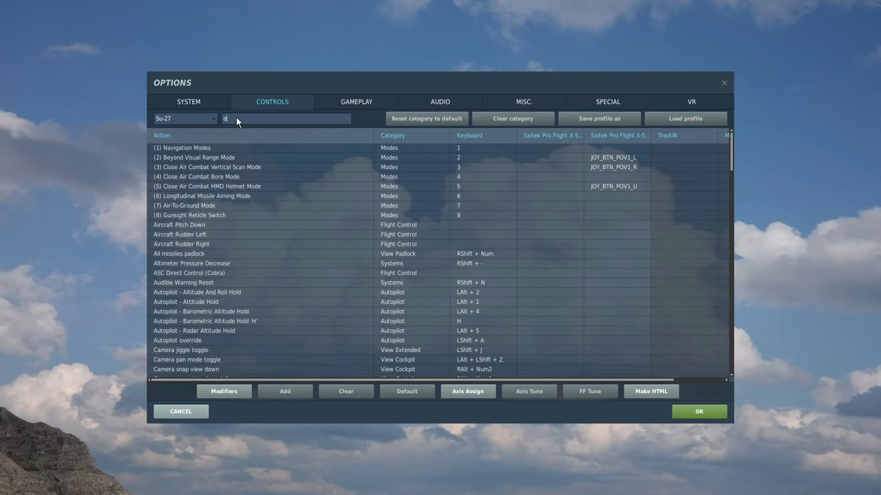
text(ispl)
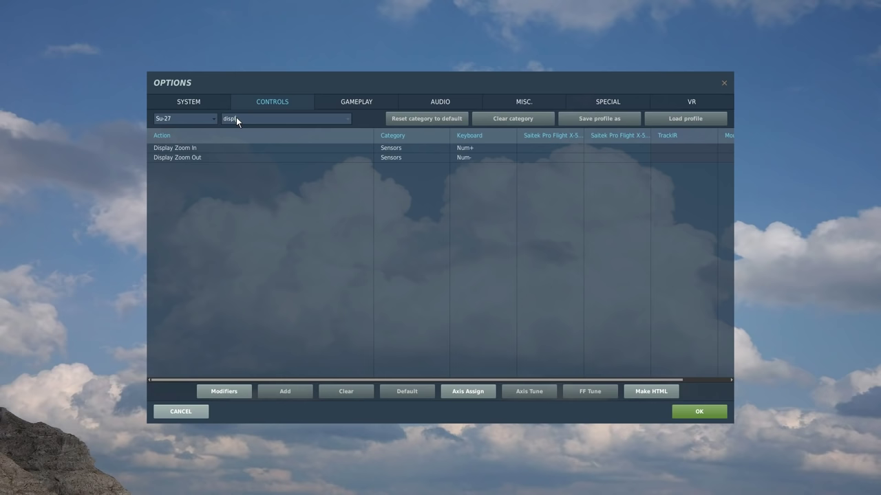
double_click(465, 147)
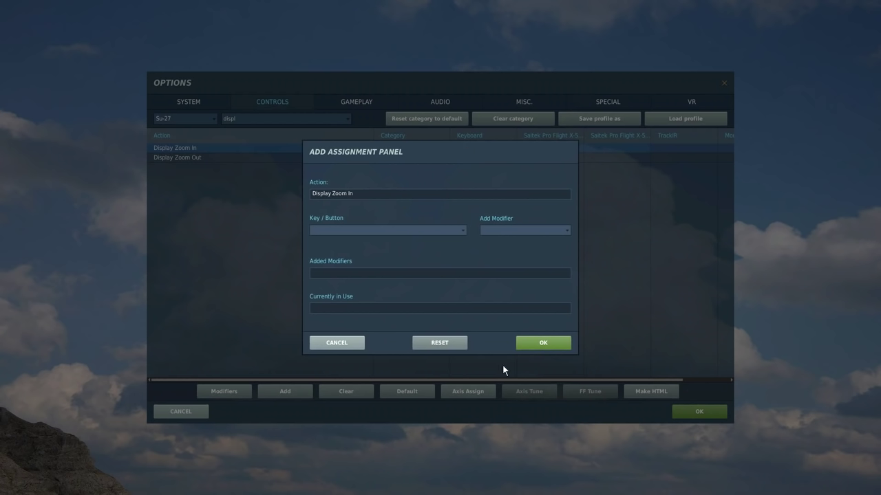
key(KP_Add)
click(550, 342)
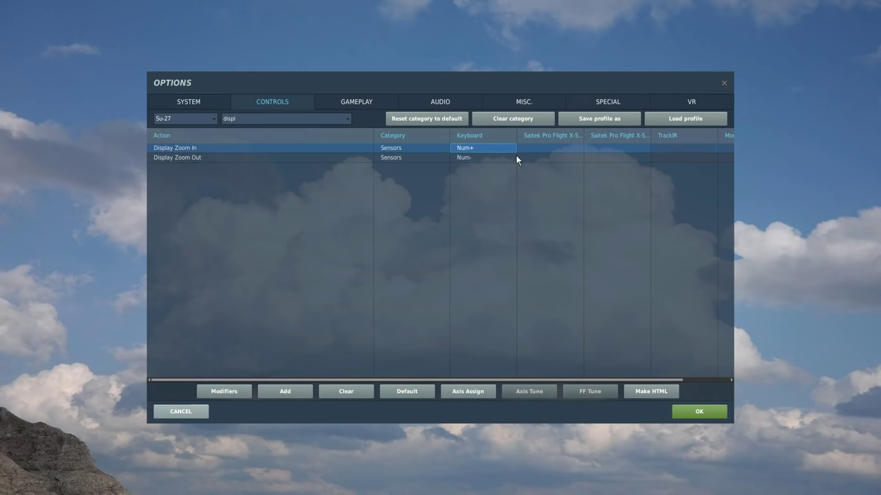
Step: Bind keyboard Num- to Display Zoom Out
click(505, 159)
double_click(481, 158)
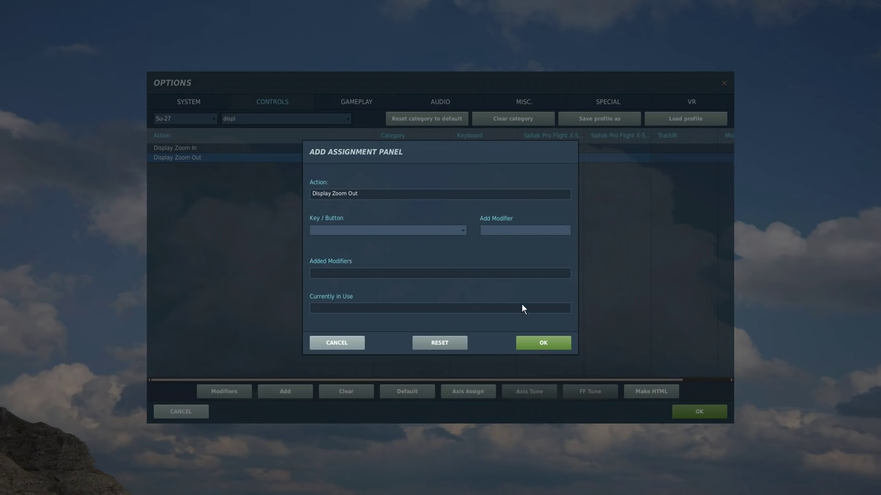
key(KP_Subtract)
click(534, 342)
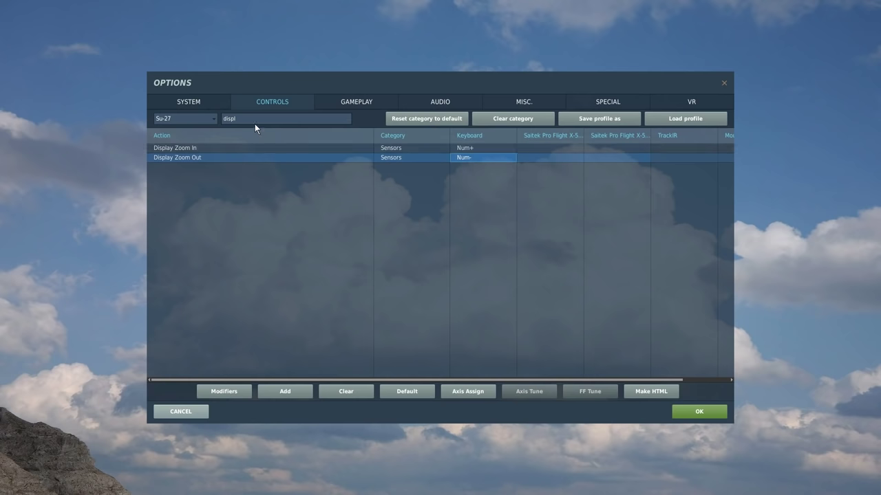
Step: Replace the action filter with "rep" to find the radar pulse repeat frequency command
key(BackSpace)
key(BackSpace)
key(BackSpace)
key(BackSpace)
key(BackSpace)
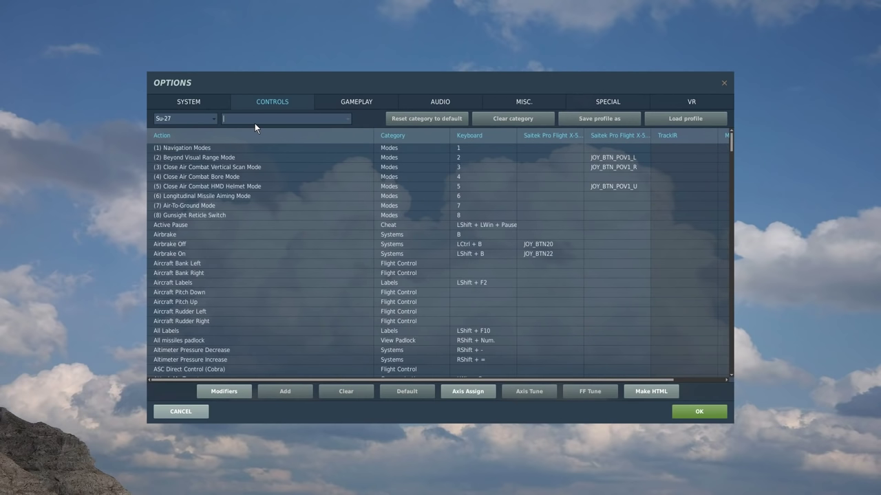
text(kd)
key(BackSpace)
key(BackSpace)
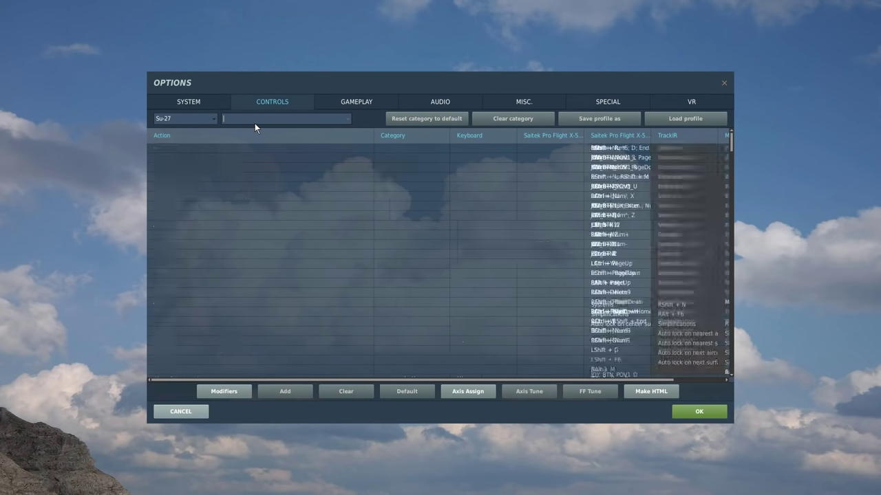
text(rep)
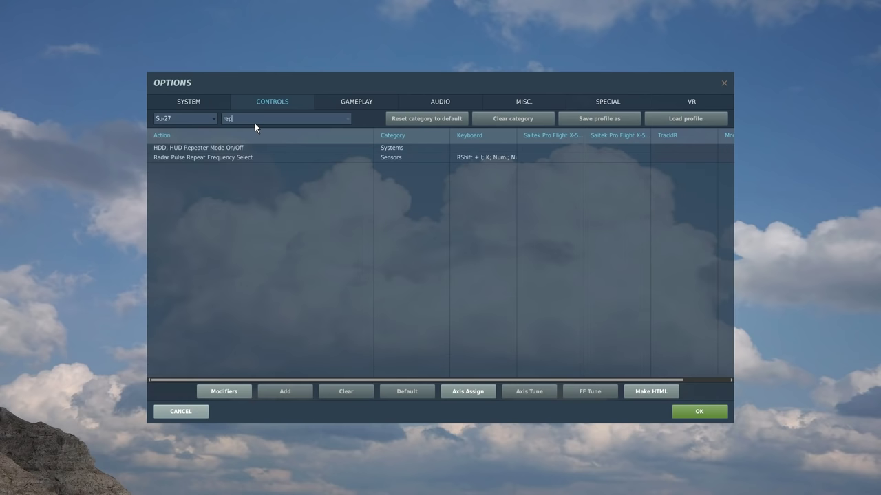
Step: Bind the keyboard key Num. to Radar Pulse Repeat Frequency Select
click(172, 159)
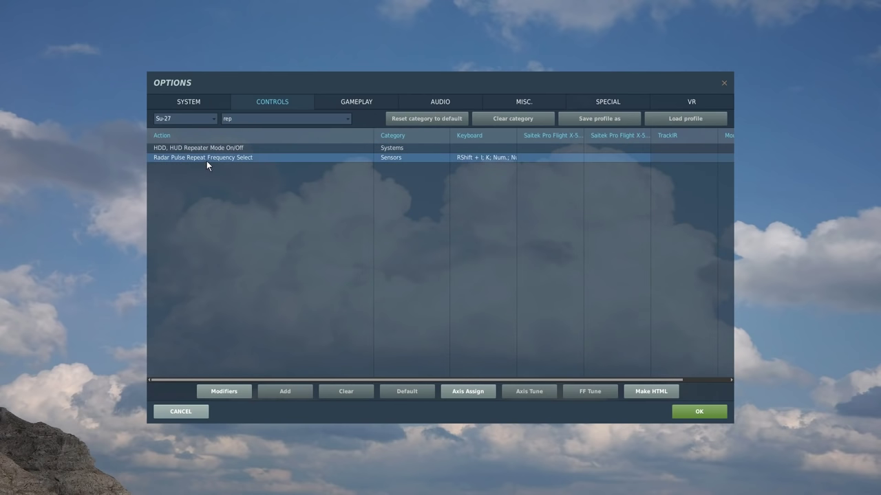
double_click(501, 159)
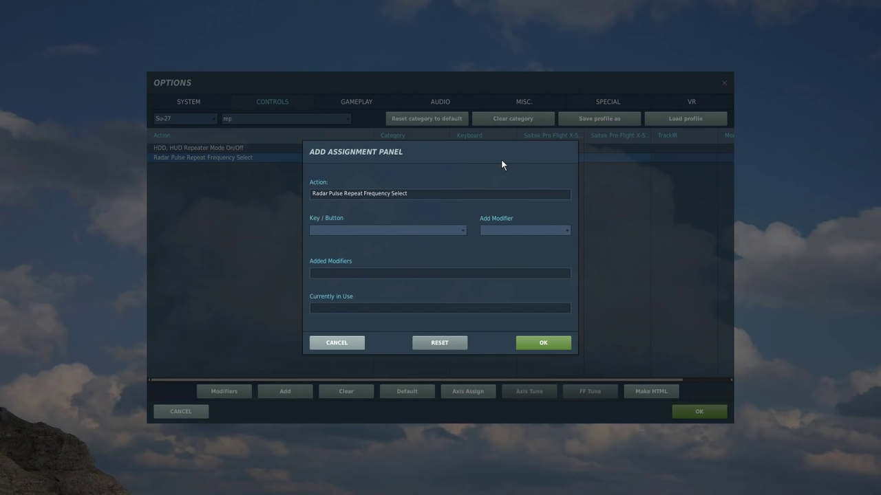
key(KP_Decimal)
click(537, 342)
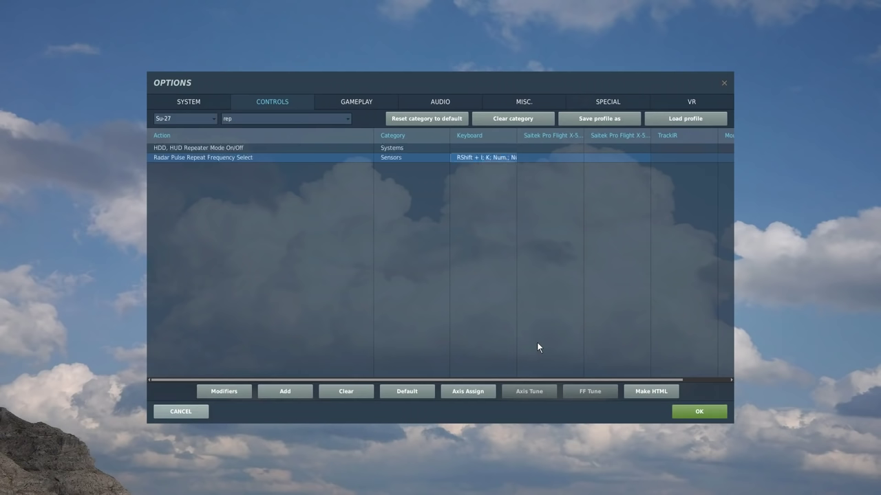